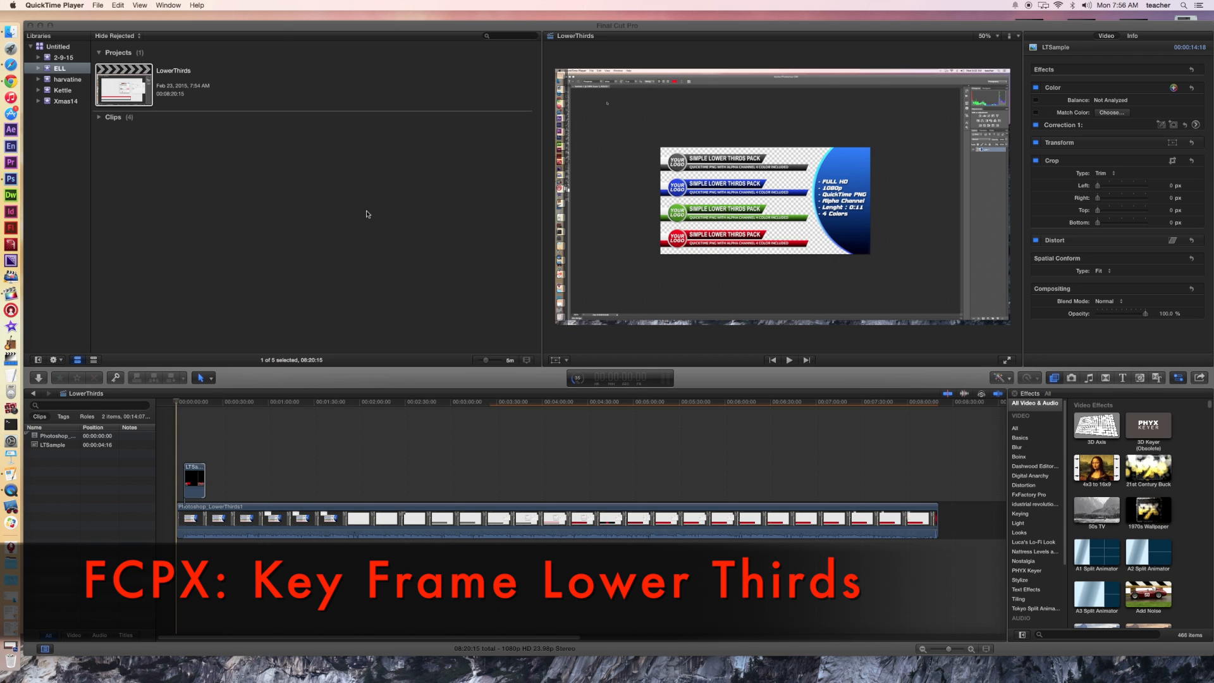
Step: Play the opening of the LowerThirds project to preview the lower third over the main video
click(280, 28)
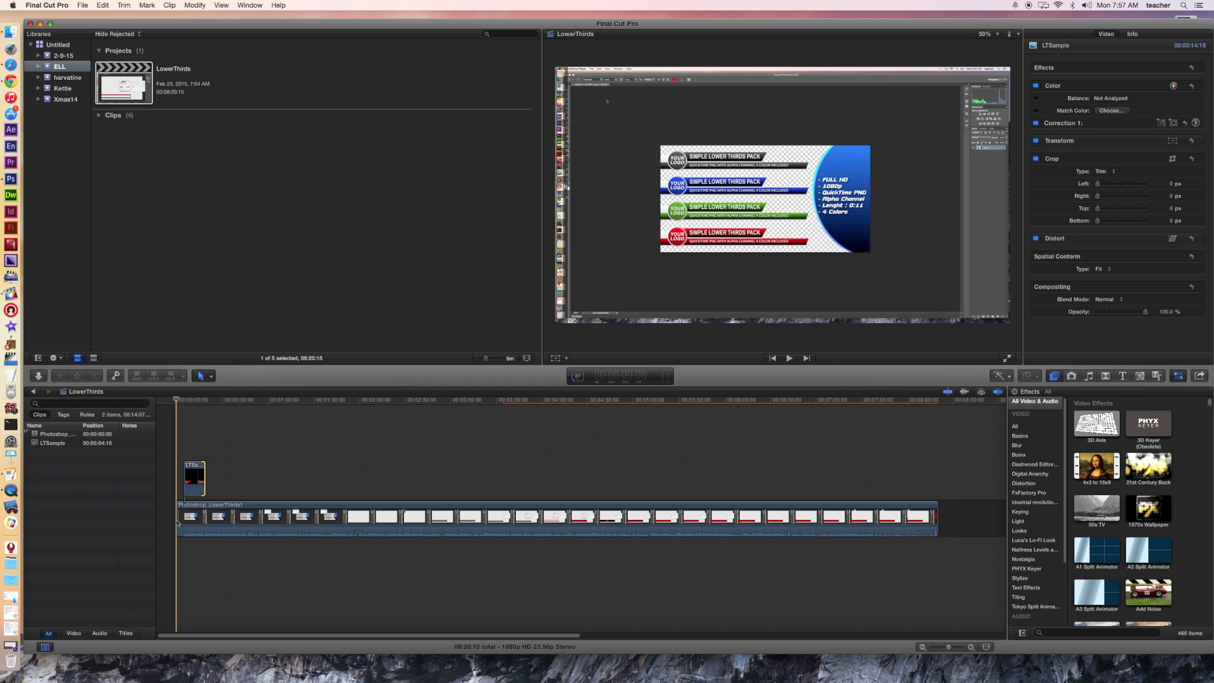
key(space)
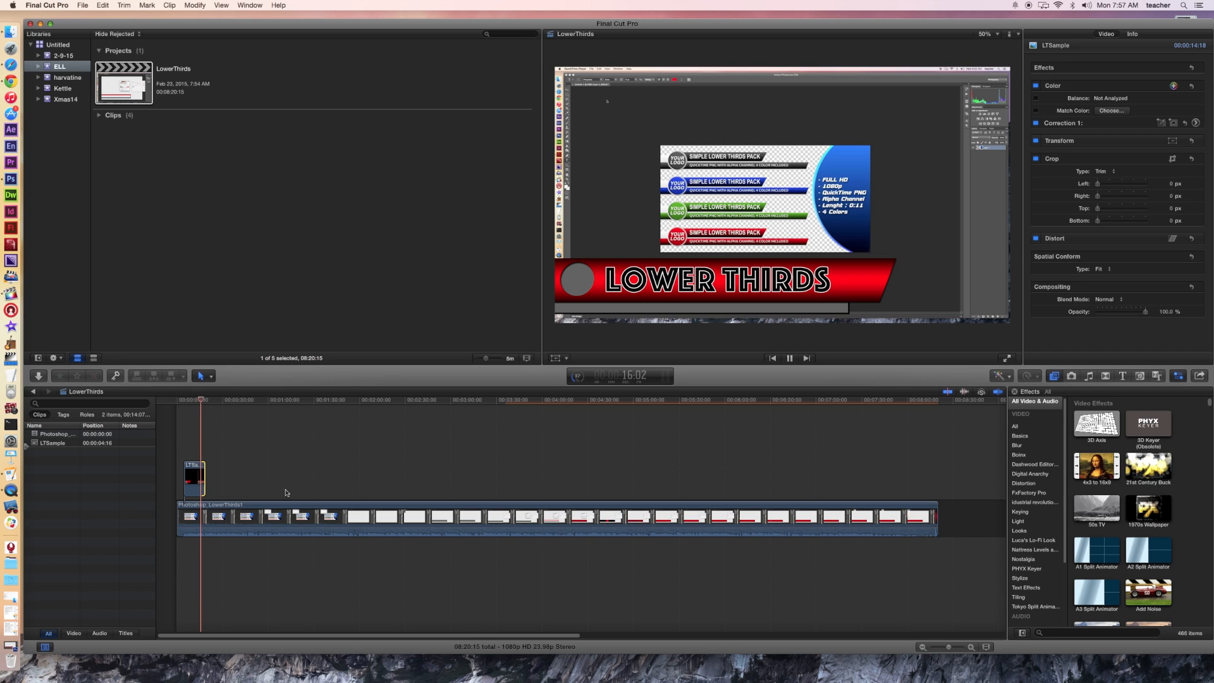
key(space)
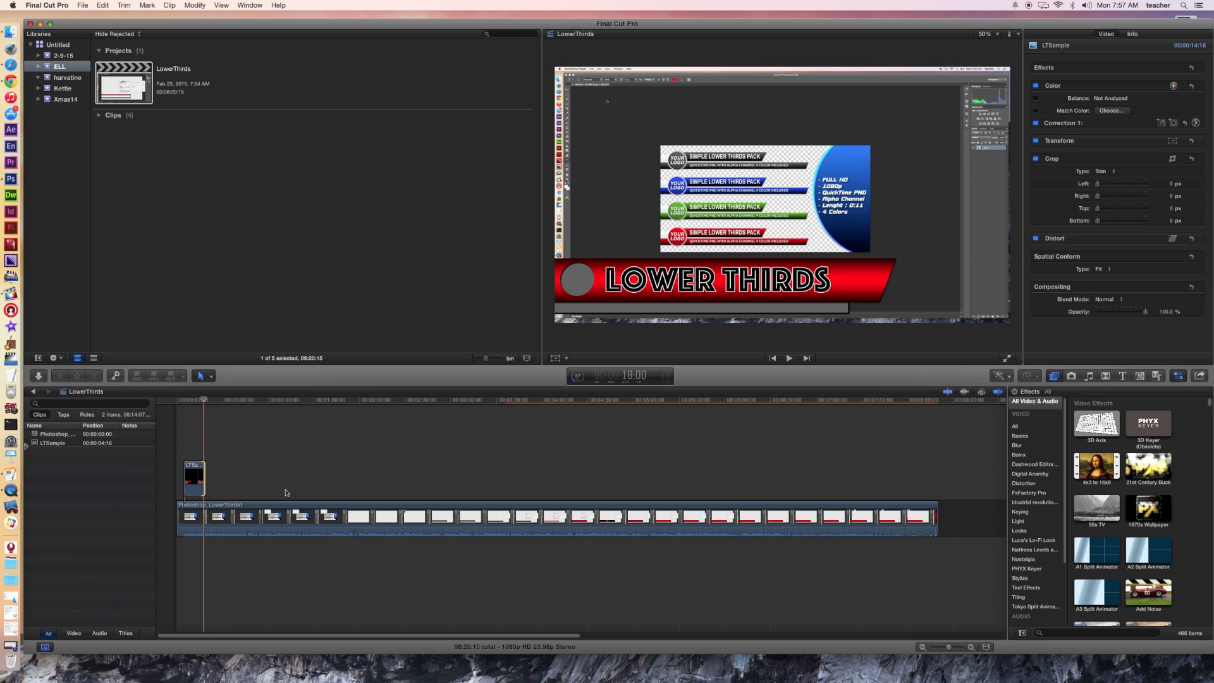
Step: At the start of the LTSample clip (4:16), reveal the clip's Transform settings and add a Position keyframe
click(195, 482)
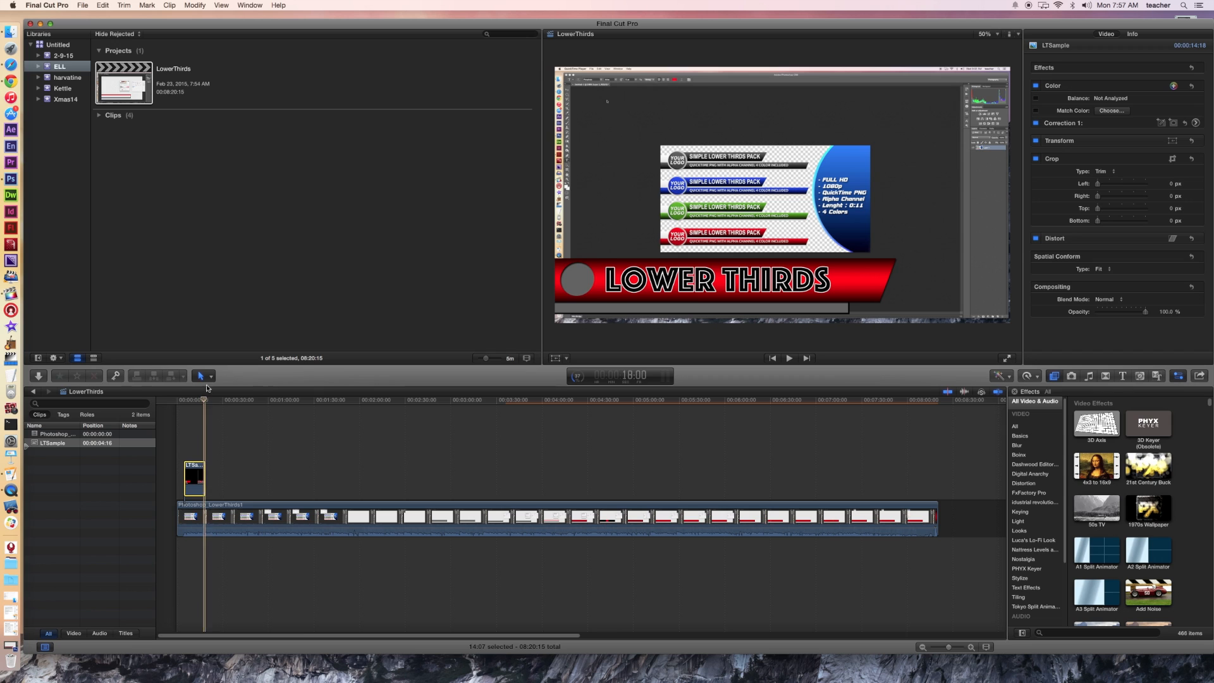
click(184, 401)
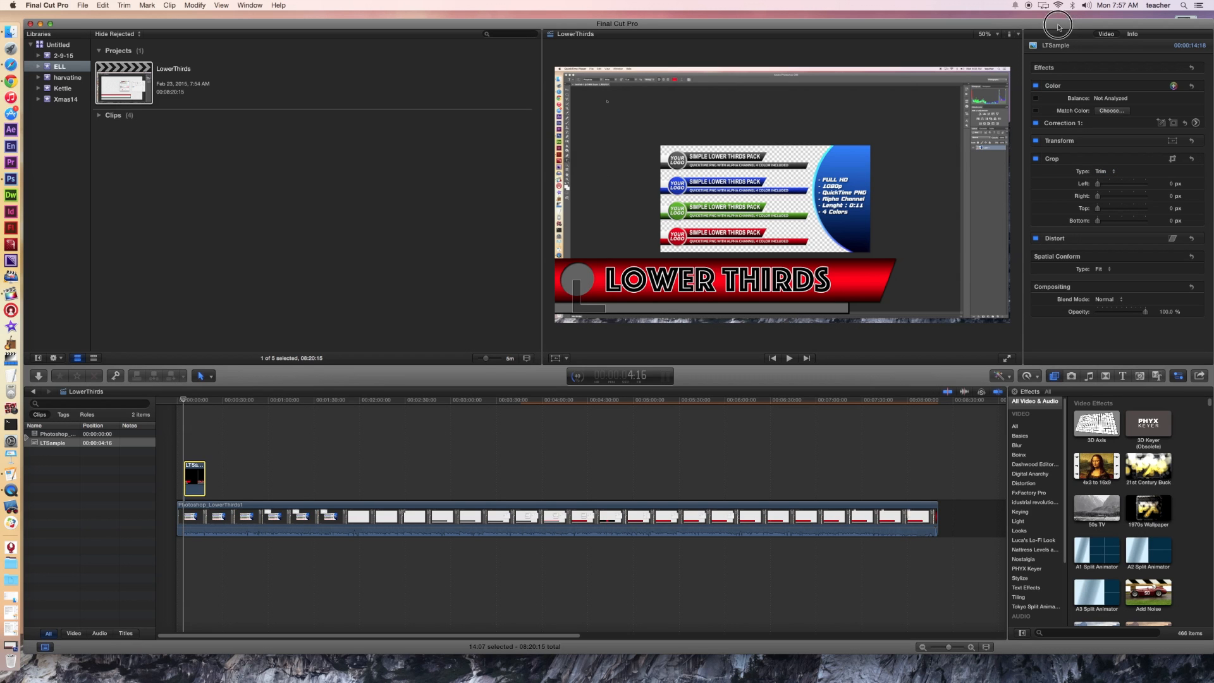
drag(1059, 24, 1047, 16)
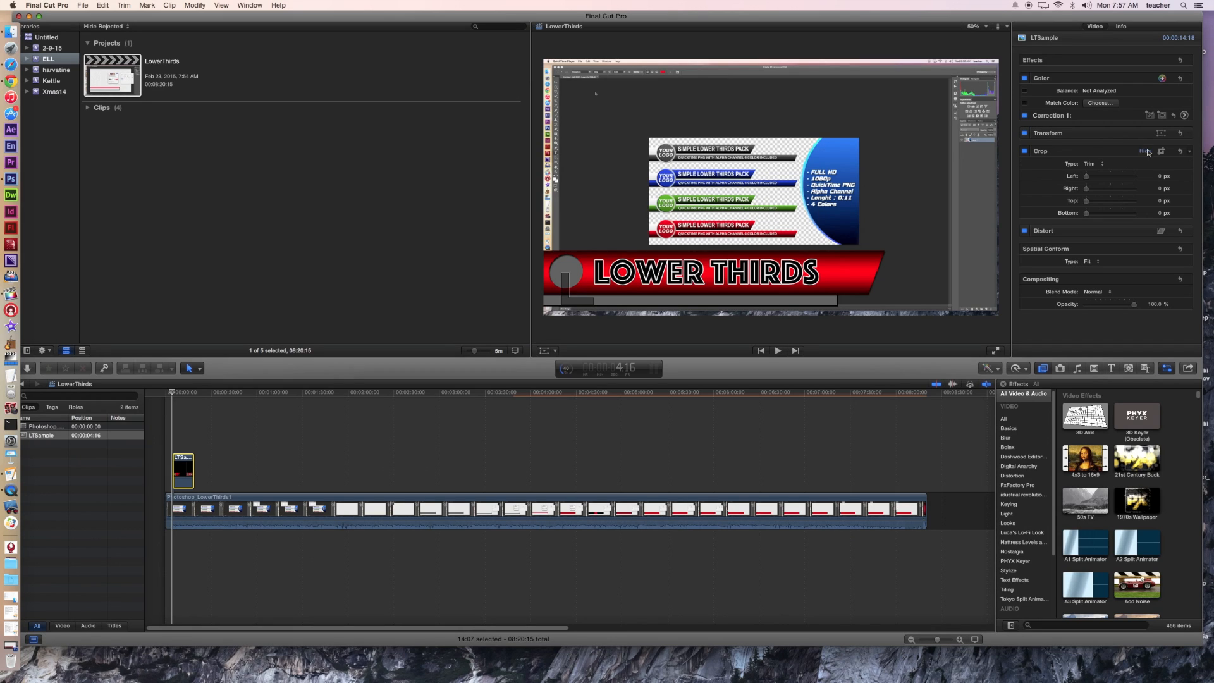
click(1145, 152)
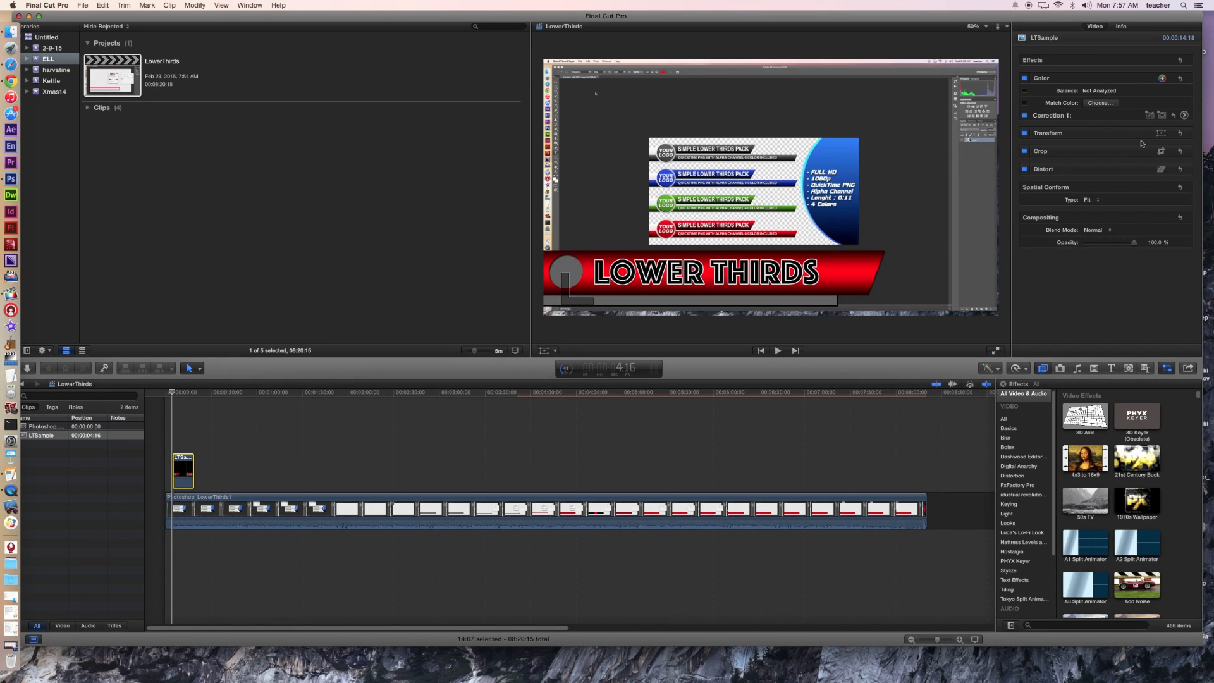
click(1145, 133)
mouse_move(1179, 147)
click(1179, 146)
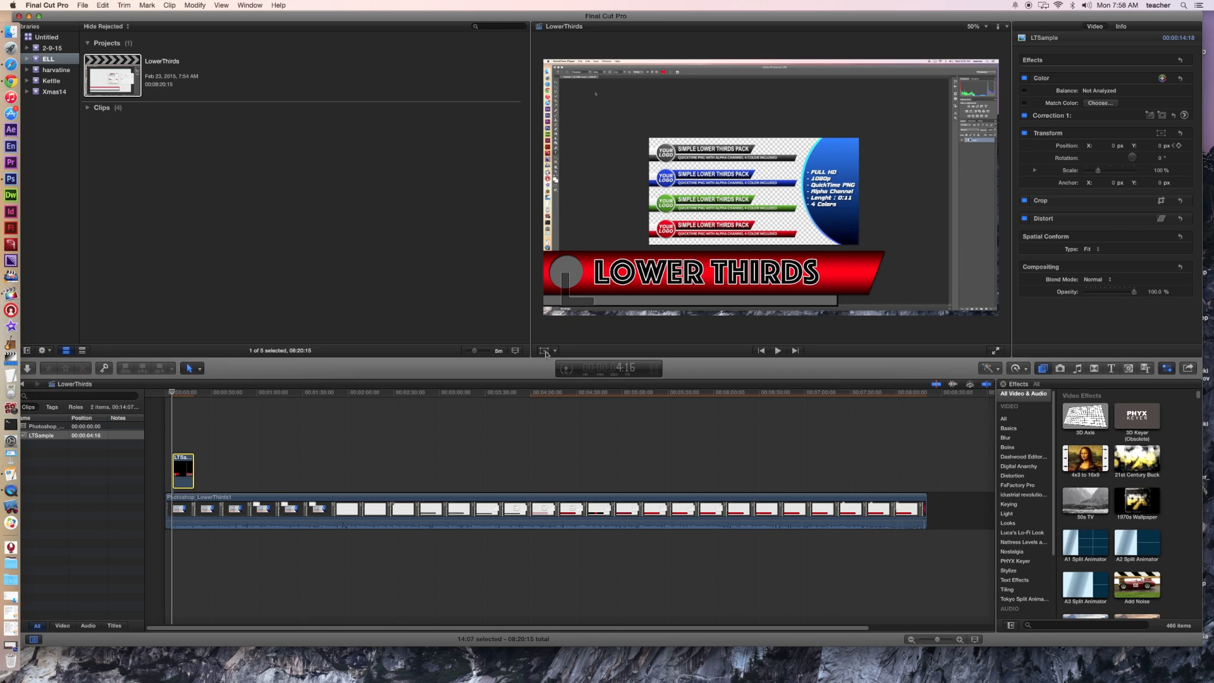
Step: Move the LTSample graphic just outside the left edge of the video frame and set a Position keyframe at 4:16
click(975, 27)
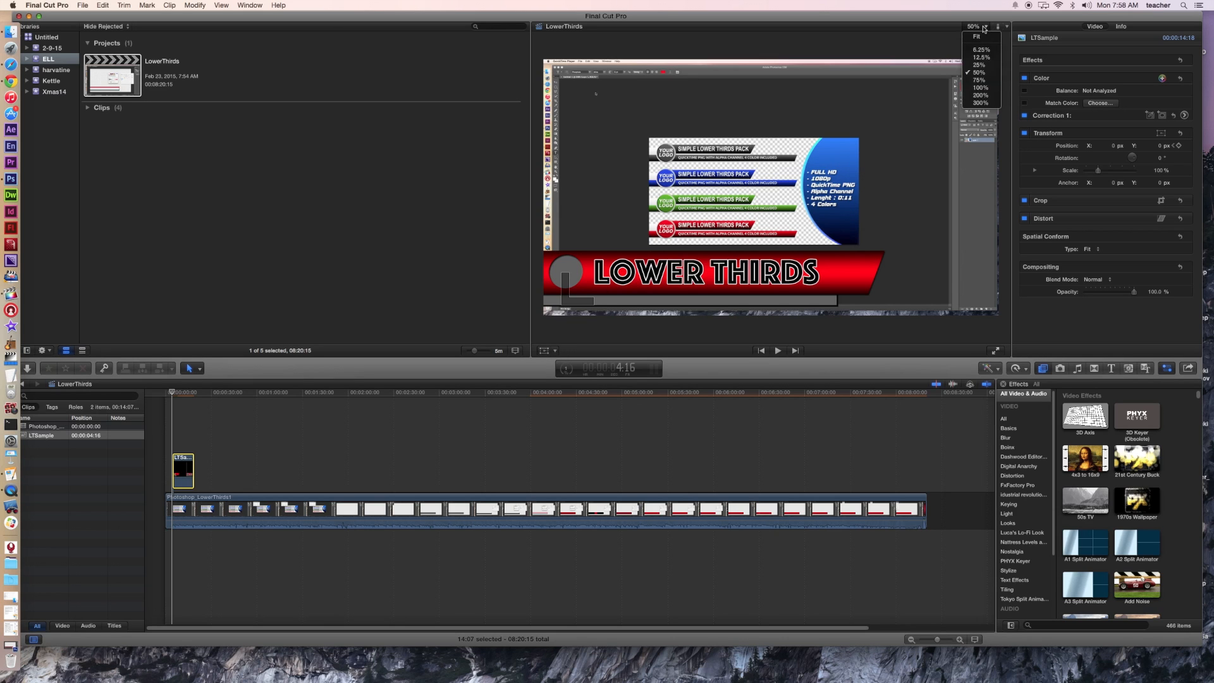
click(979, 57)
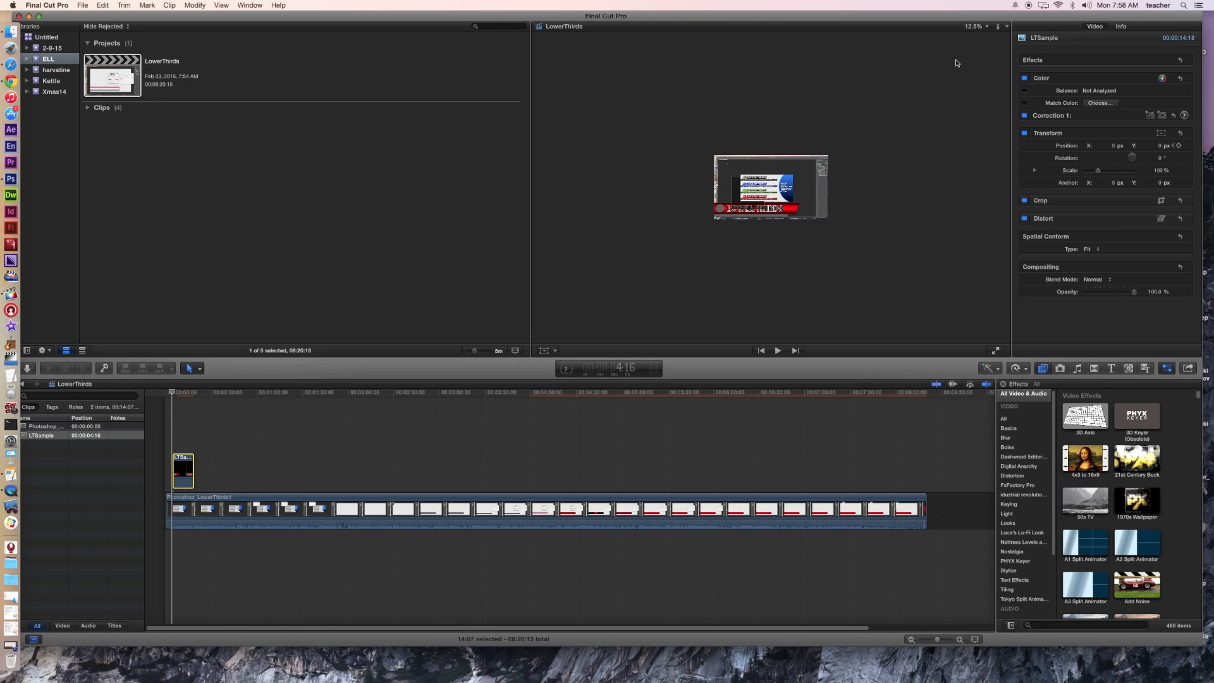
drag(807, 194, 808, 195)
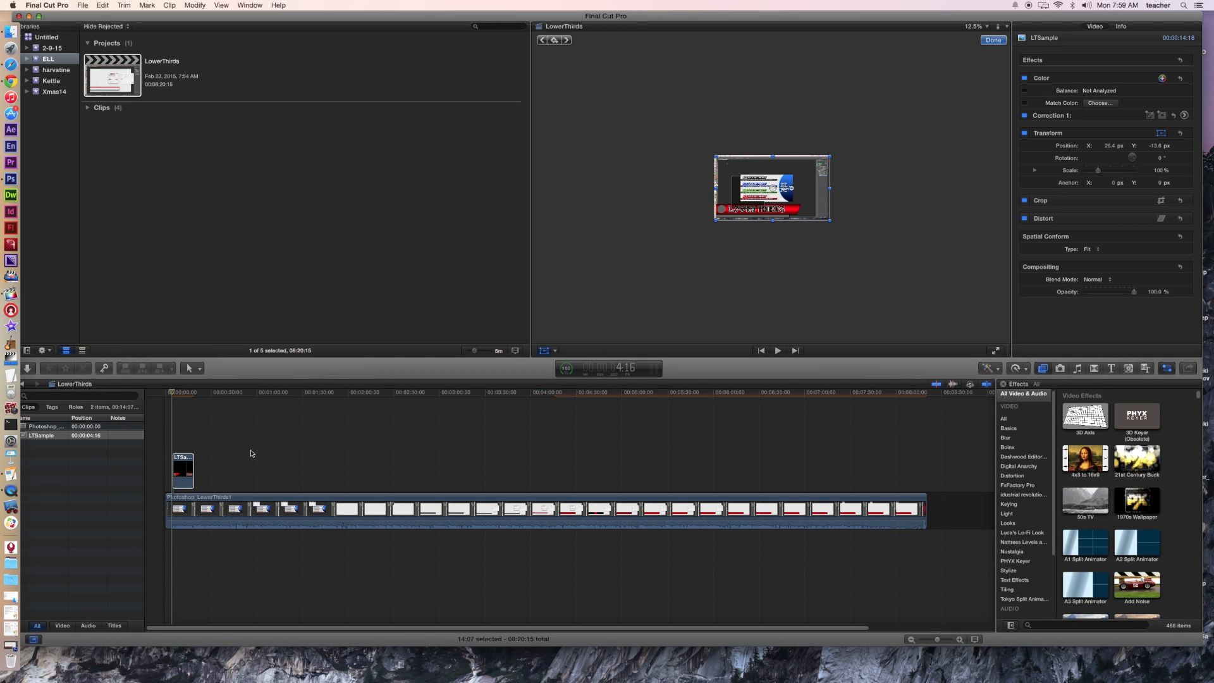
click(183, 474)
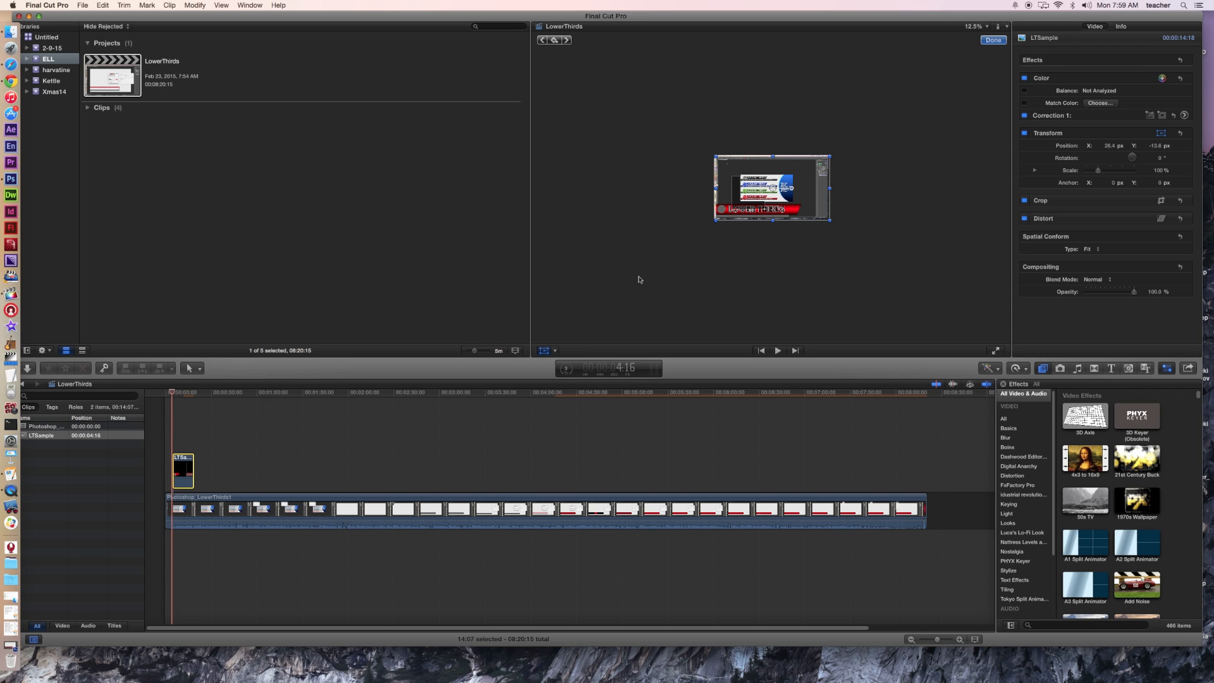
drag(811, 209, 692, 208)
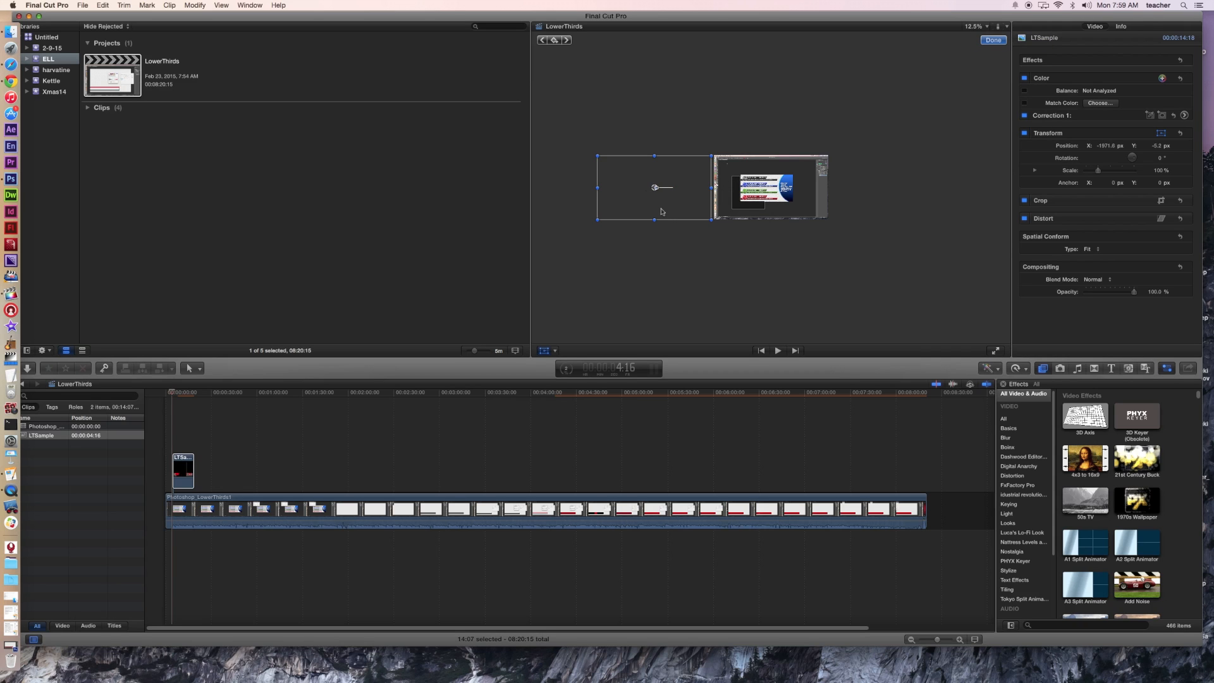
drag(664, 210, 672, 210)
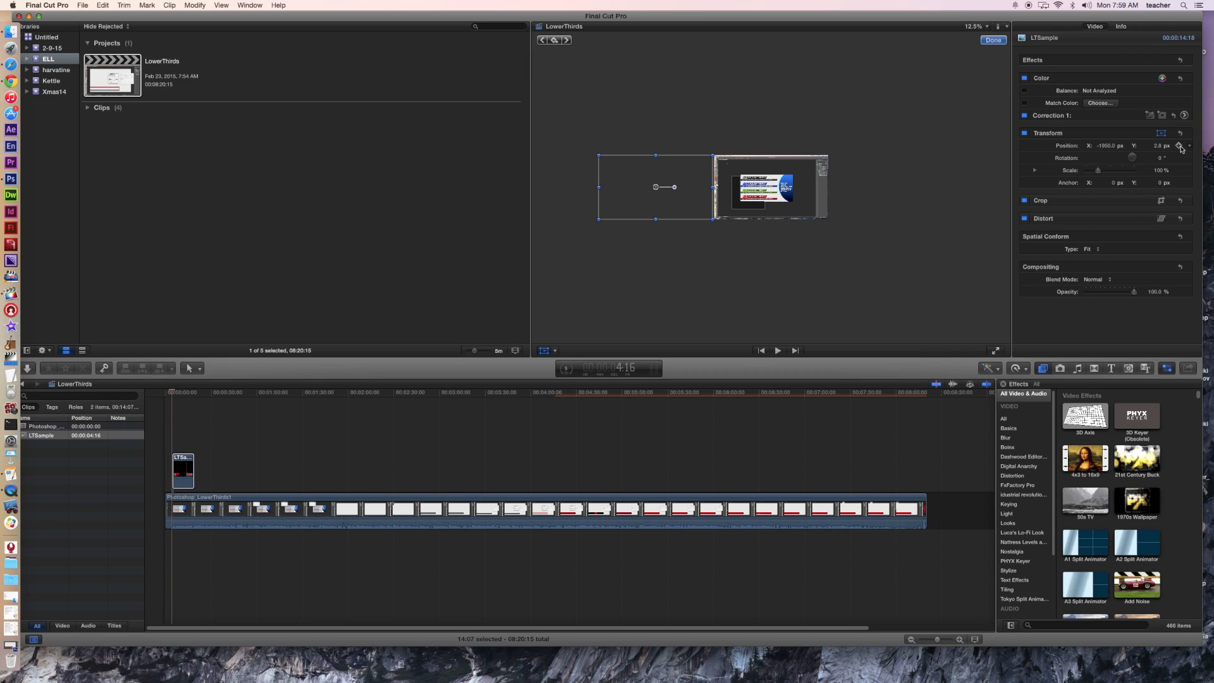
click(1179, 146)
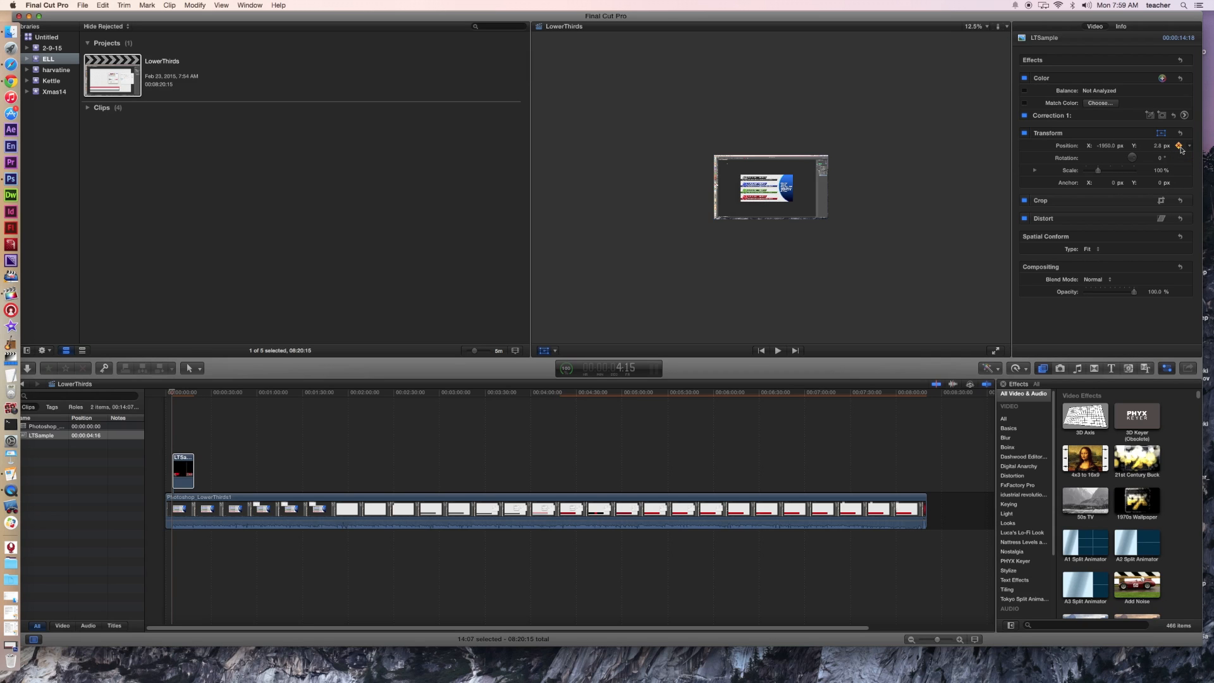
key(Right)
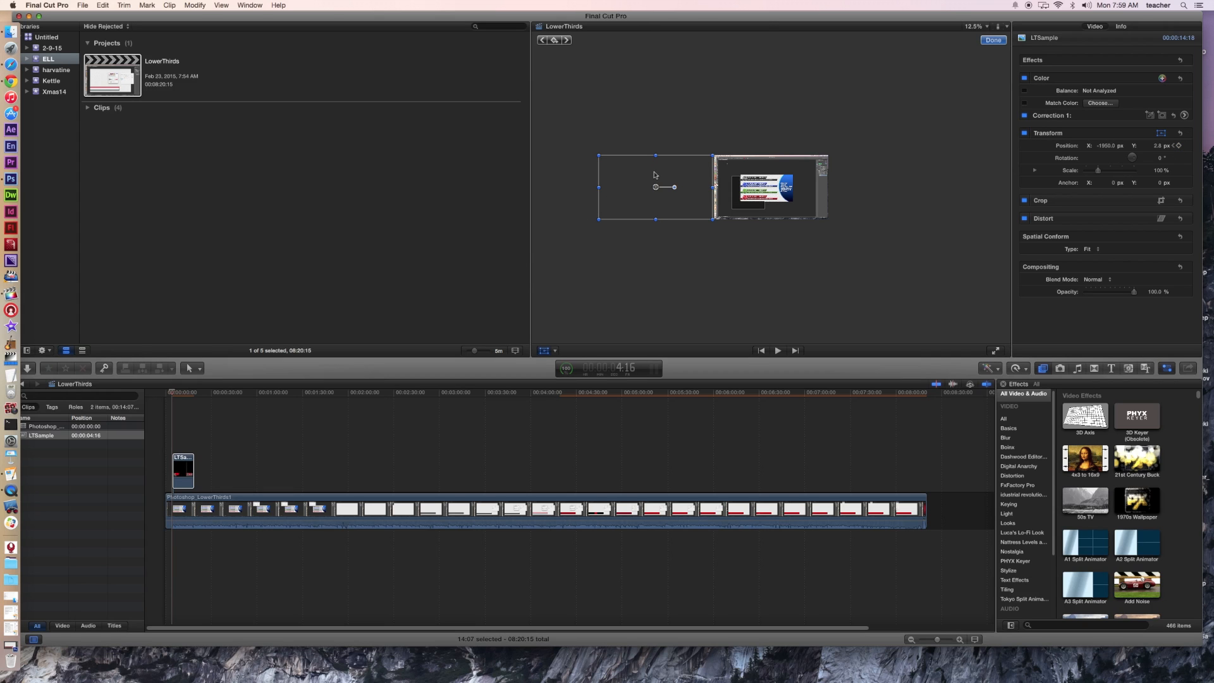
Step: At 10:06, move the LTSample graphic back into the frame at about X -15, Y 6 px and finish the transform
click(173, 391)
drag(174, 392, 181, 393)
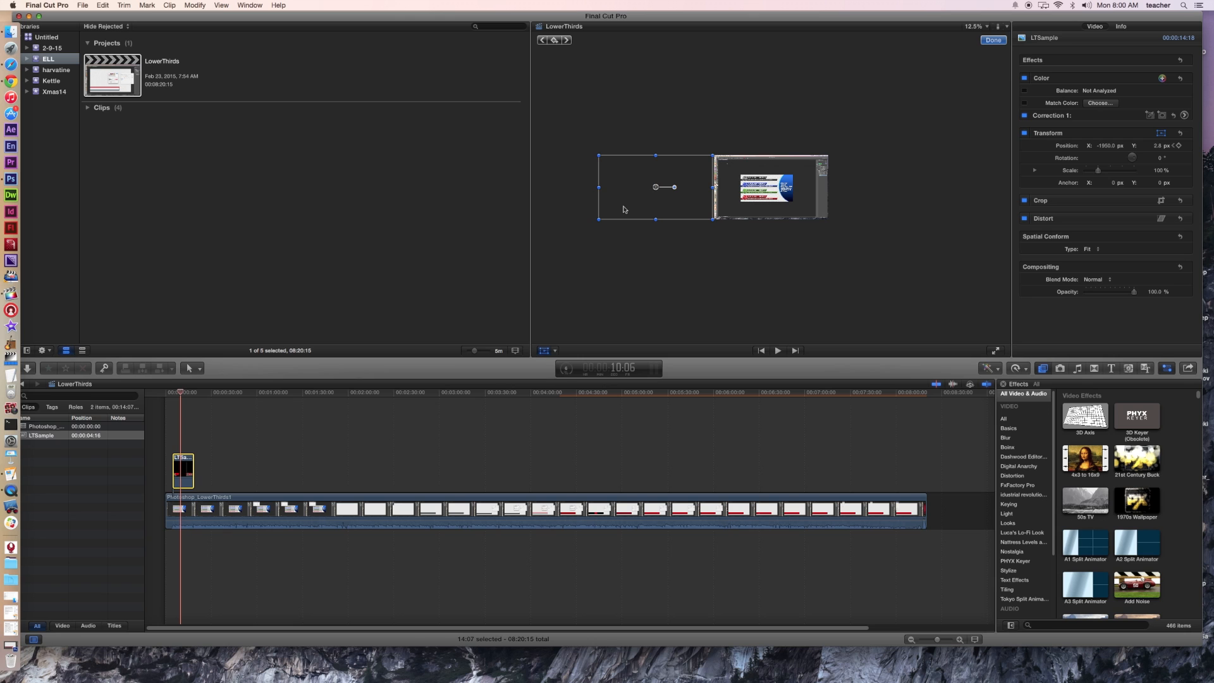
drag(624, 209, 739, 209)
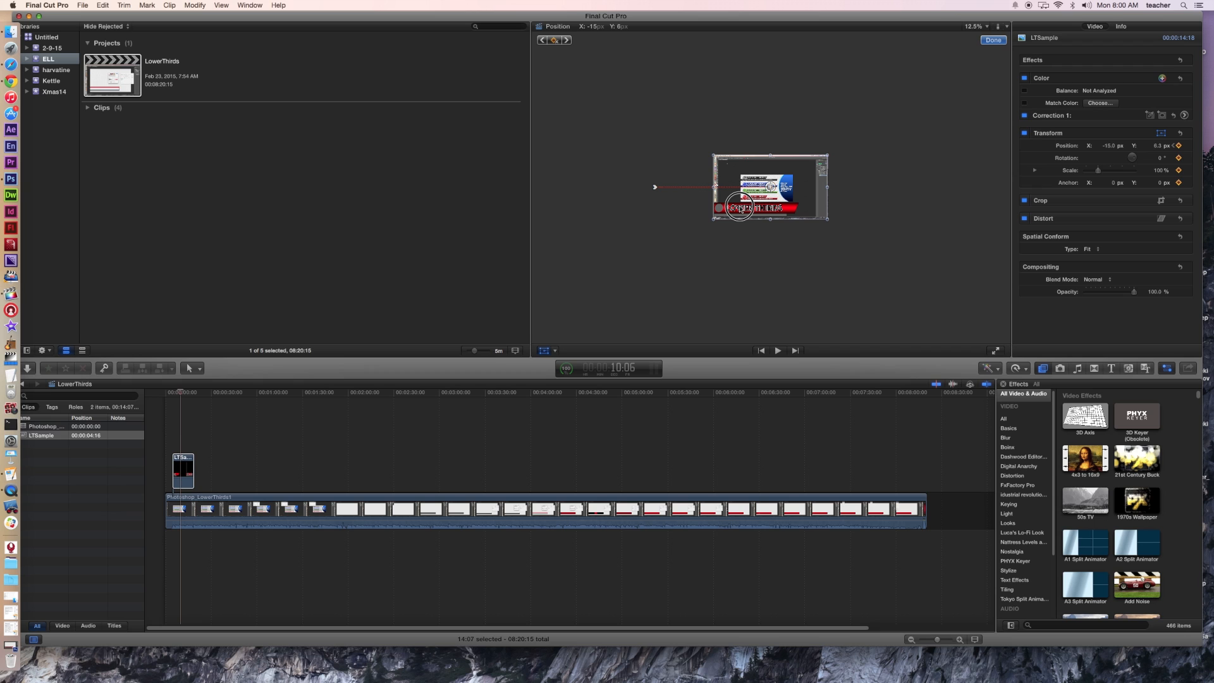
drag(739, 208, 739, 208)
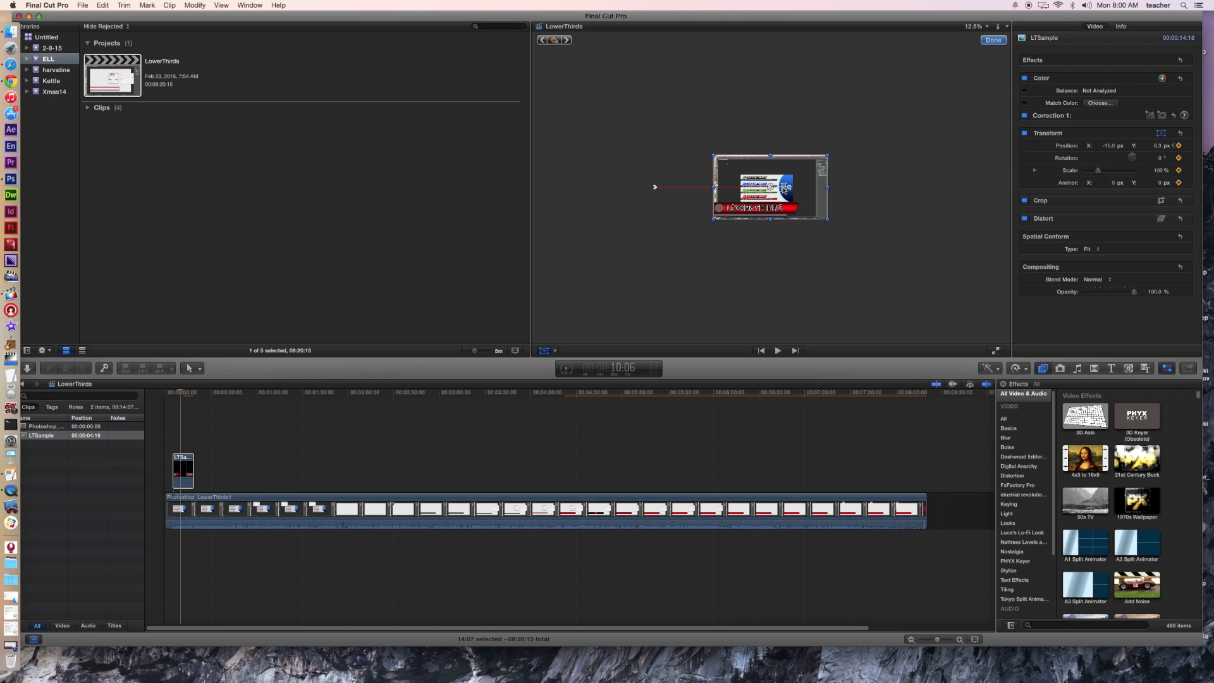
click(993, 40)
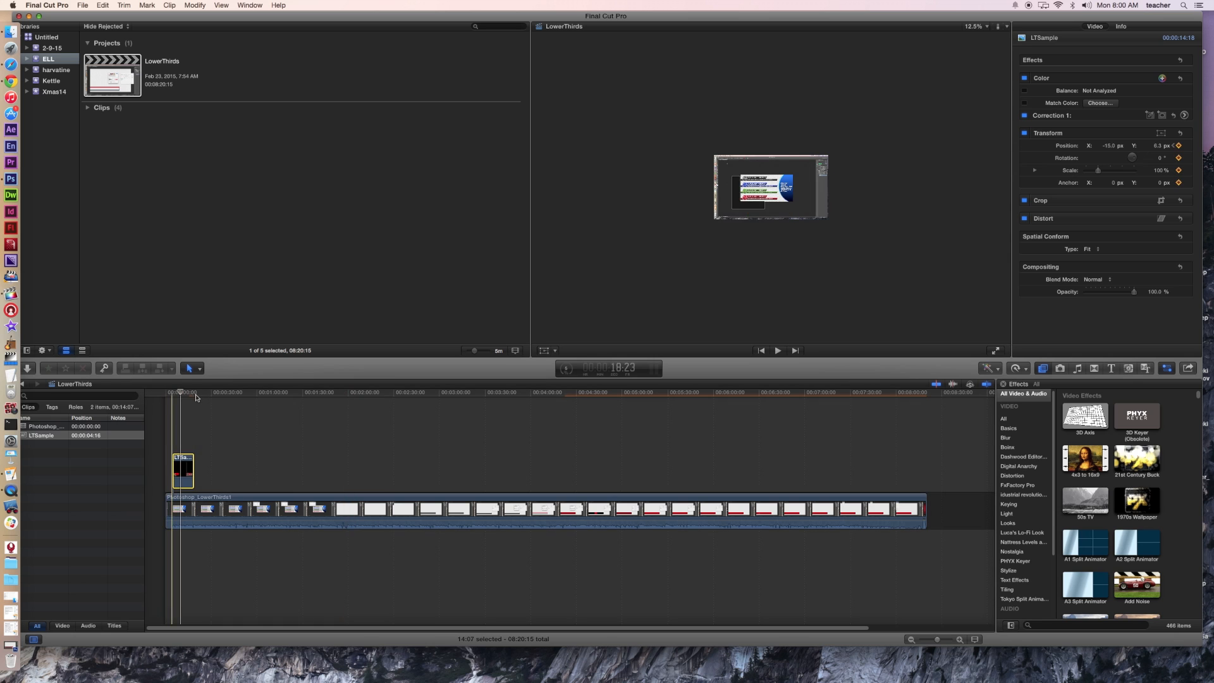
Step: Play the project from its beginning to check how the lower third slides in
click(173, 392)
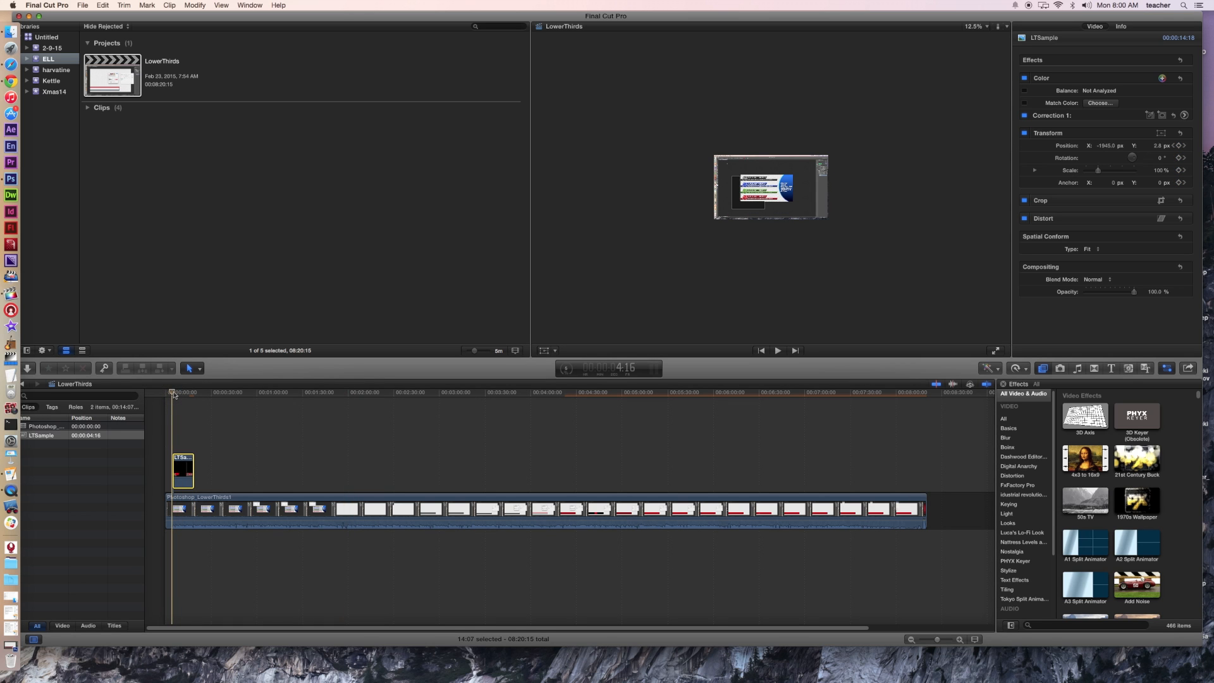
click(168, 392)
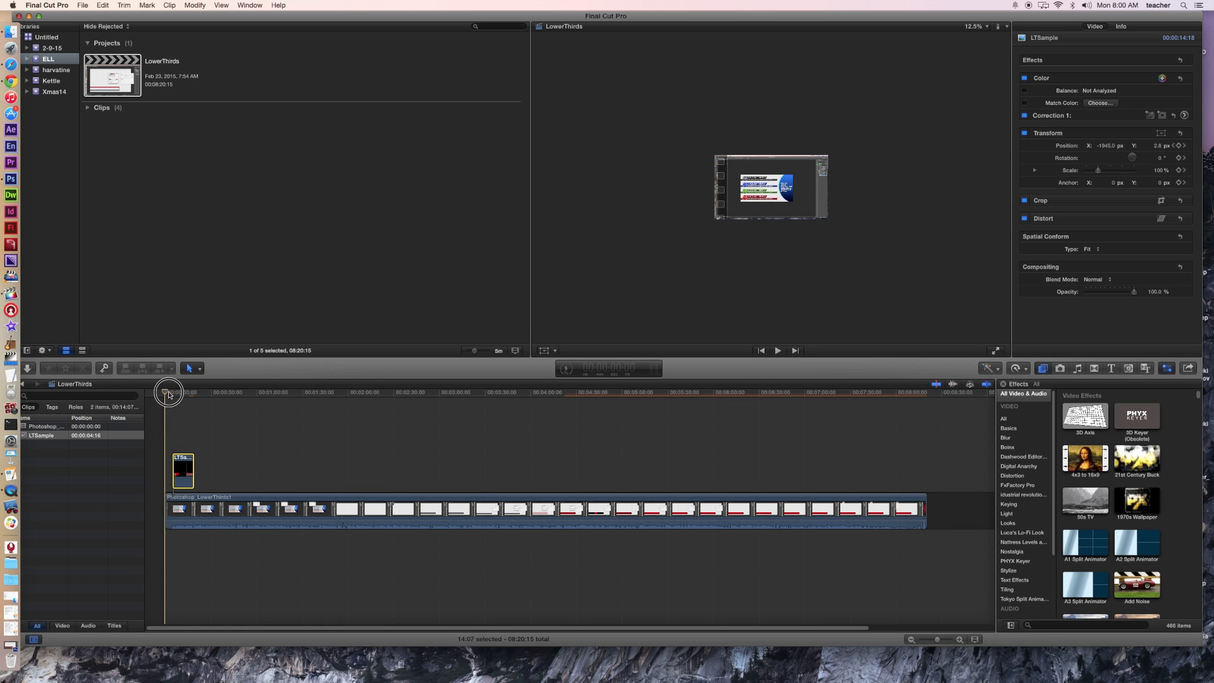
click(168, 394)
key(space)
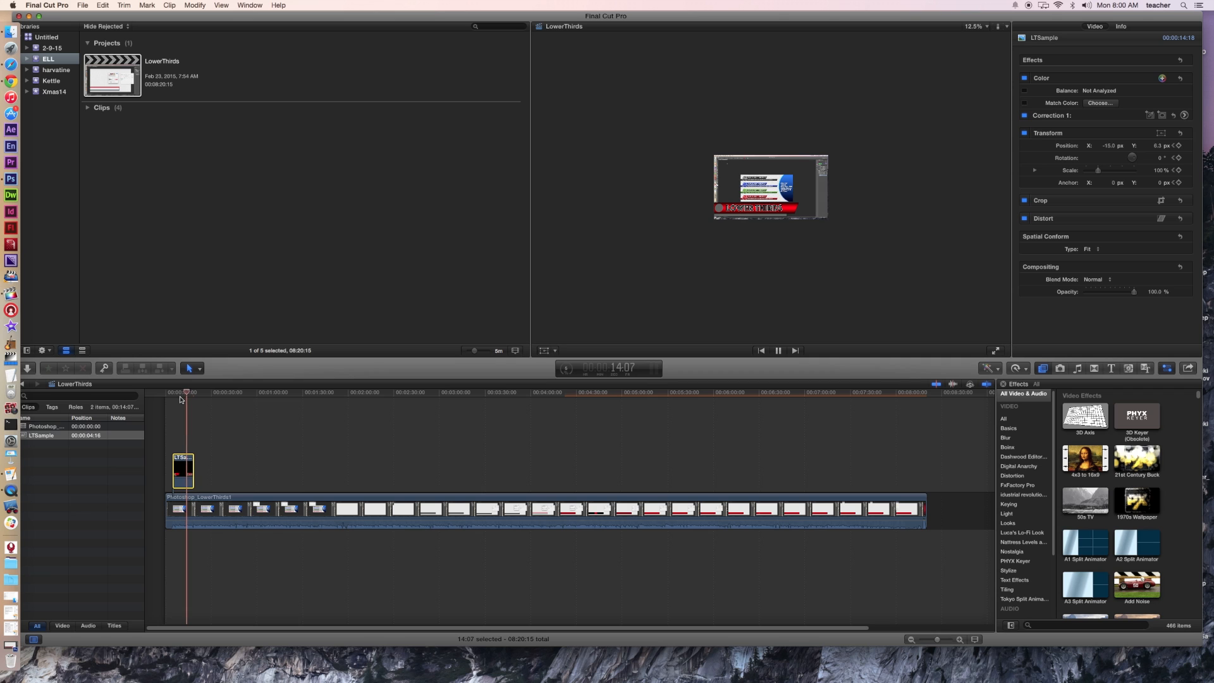
Step: Return to 10:06 with the Transform controls active and delete the LTSample keyframe there
click(181, 393)
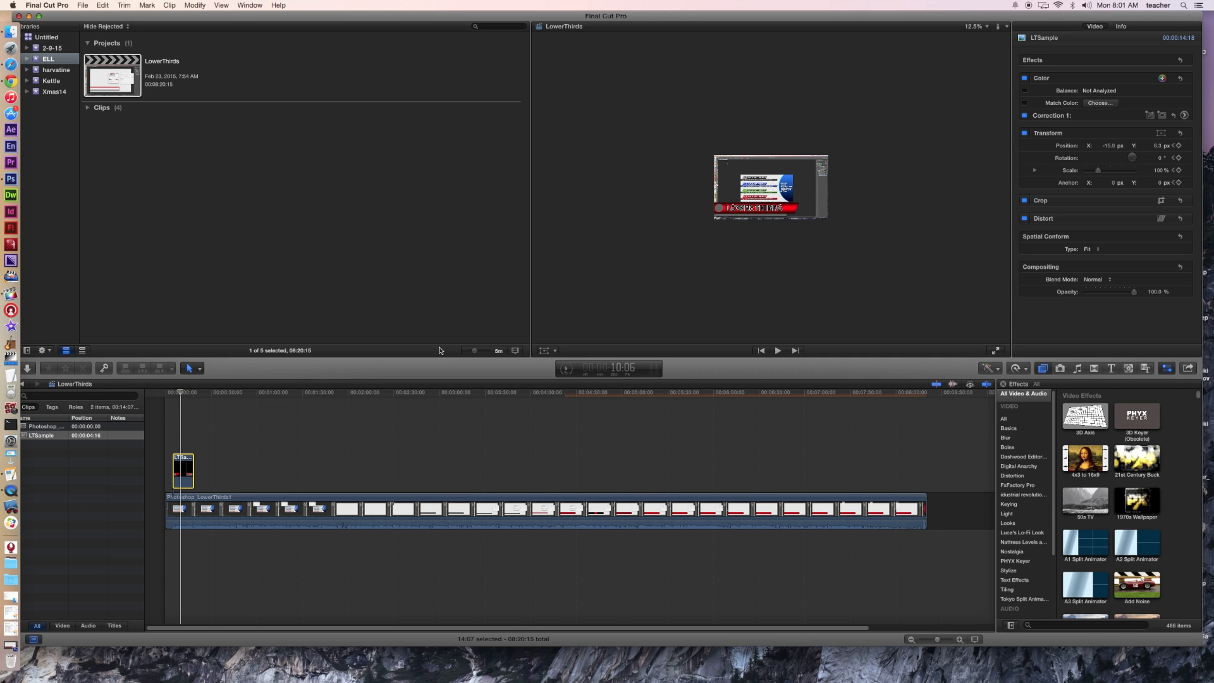
click(179, 394)
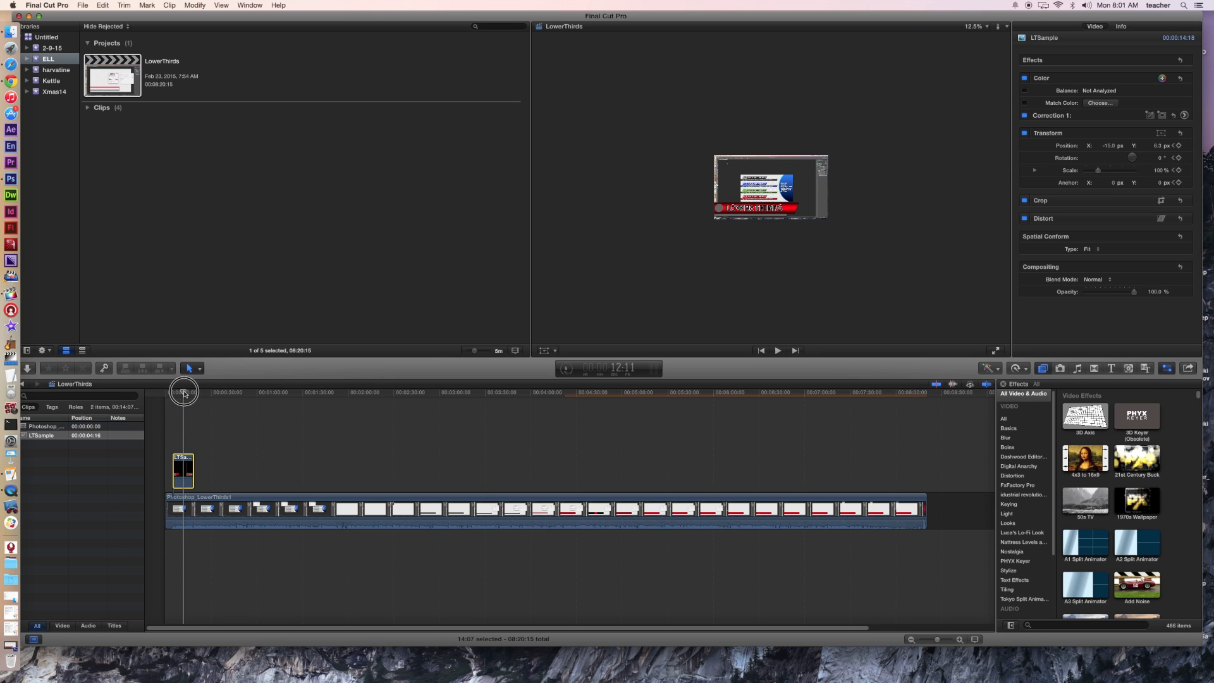
drag(180, 395, 182, 398)
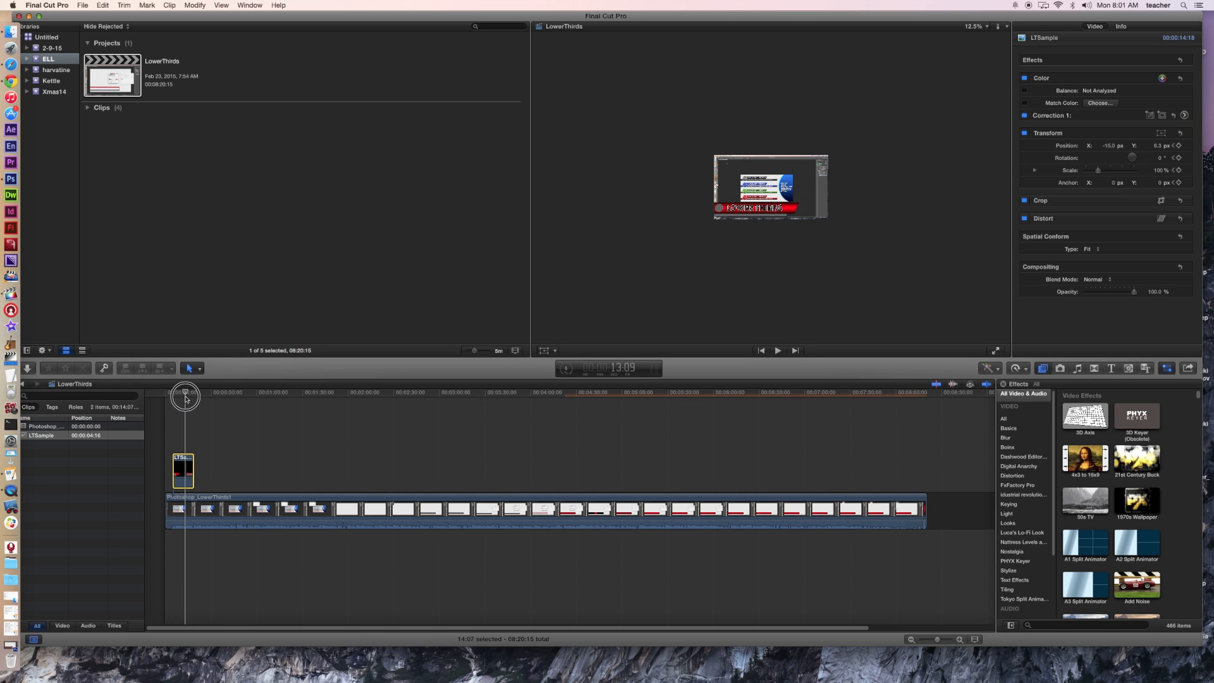
click(544, 352)
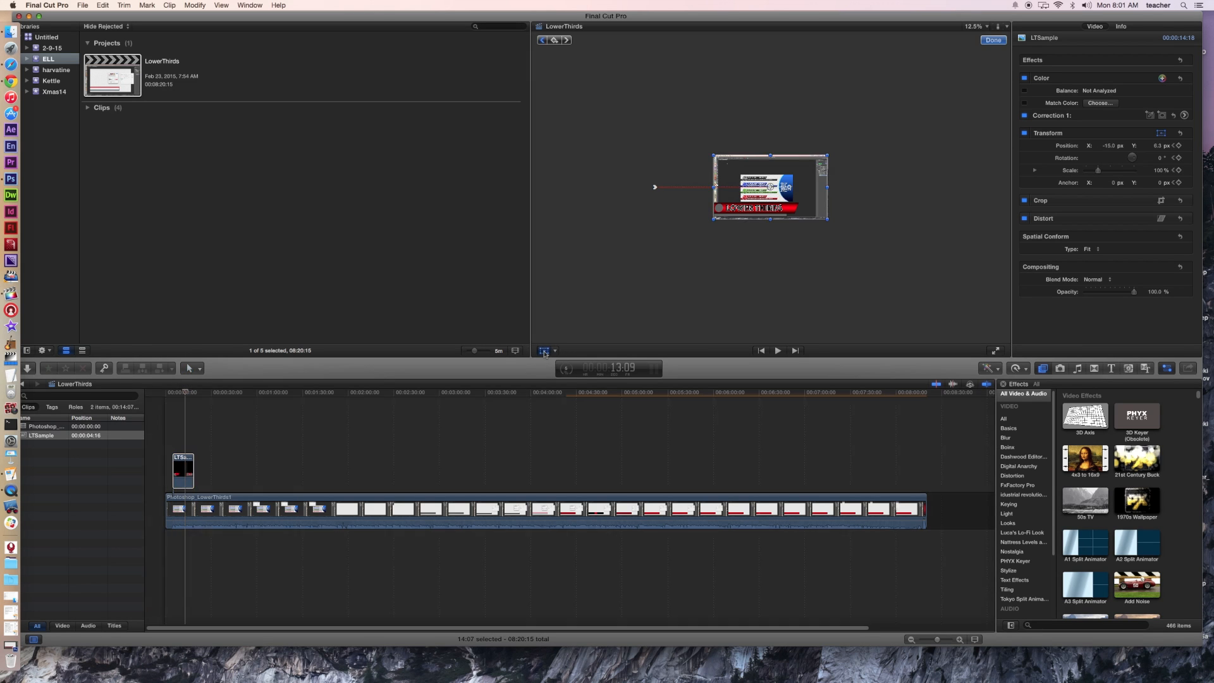
drag(187, 396, 180, 395)
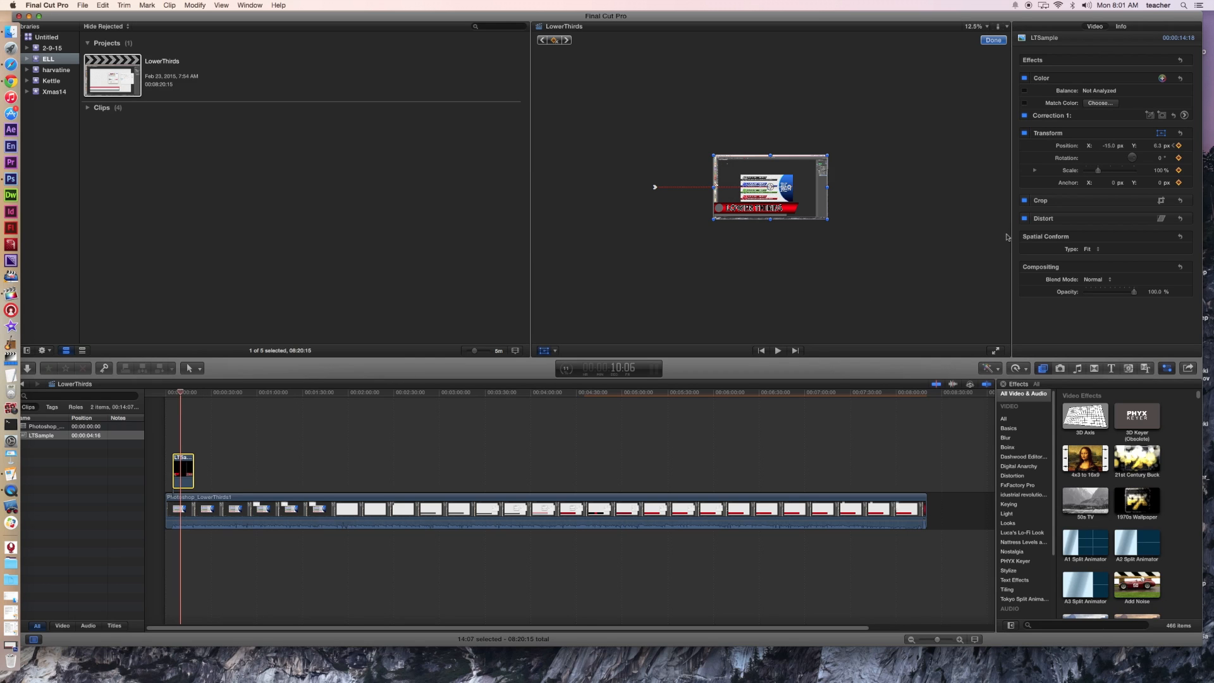
click(1179, 146)
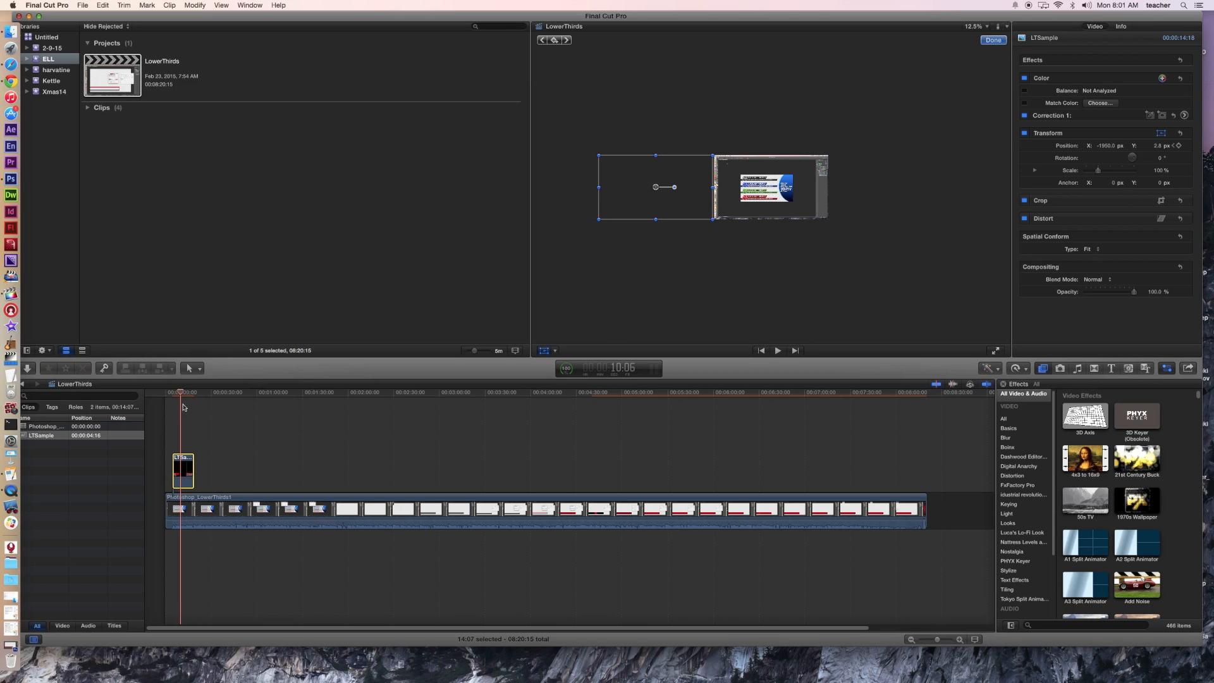
Step: At 8:02, move the LTSample graphic back into the frame at about X -8, Y 2 px
drag(180, 393, 177, 393)
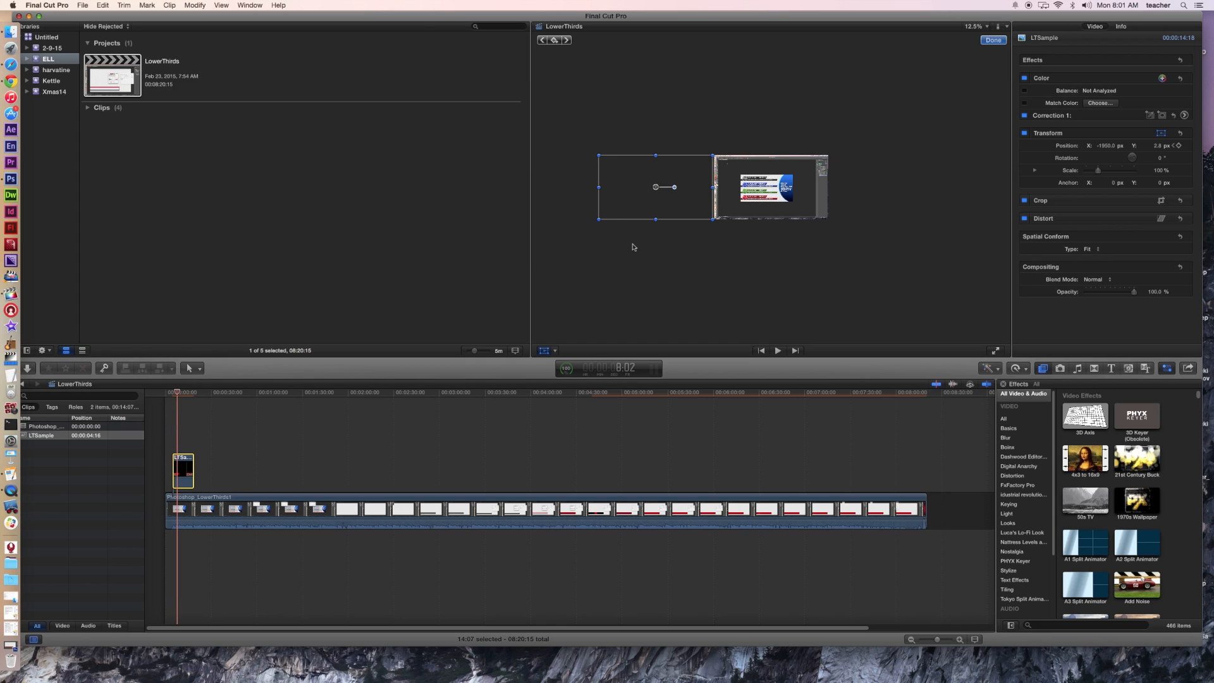
drag(615, 209, 730, 208)
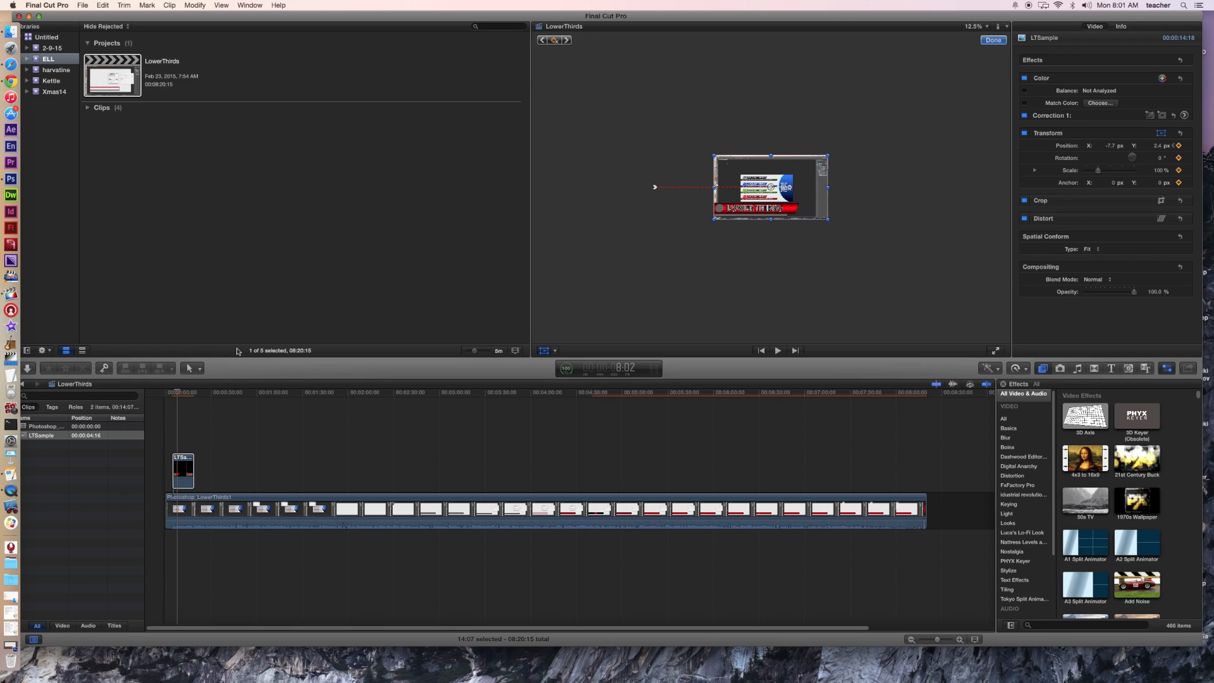
Step: Play the LTSample clip from its start at 4:16 to review the faster slide-in
drag(176, 397, 171, 395)
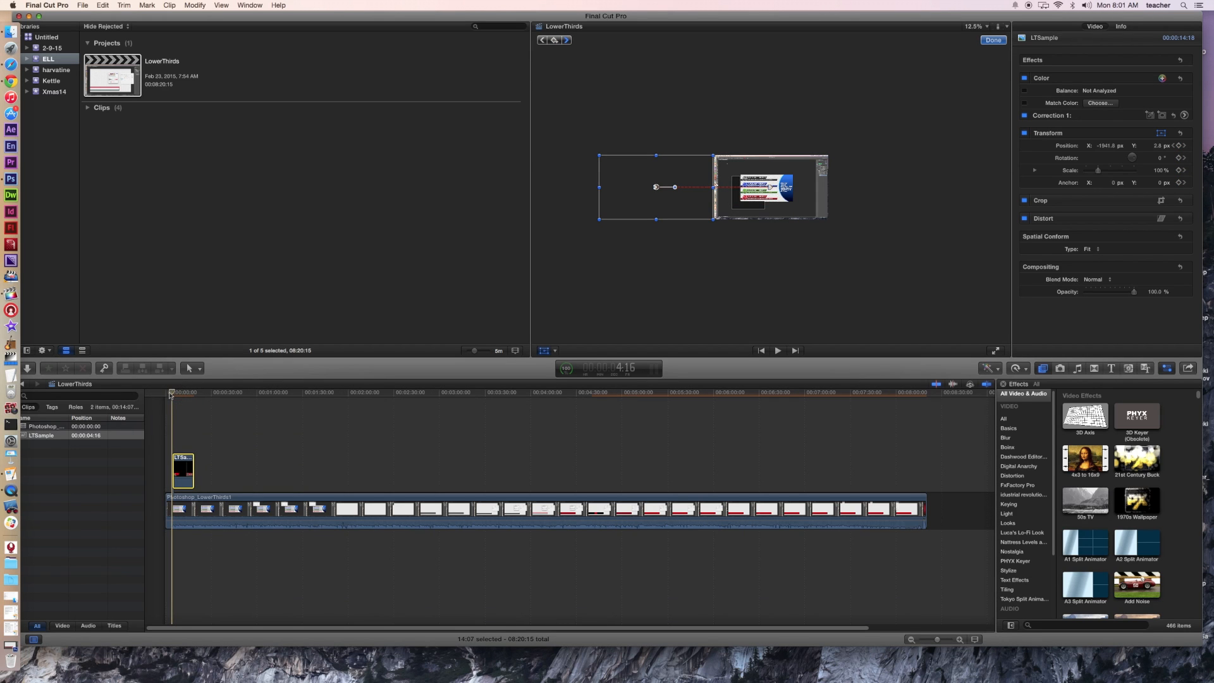
key(space)
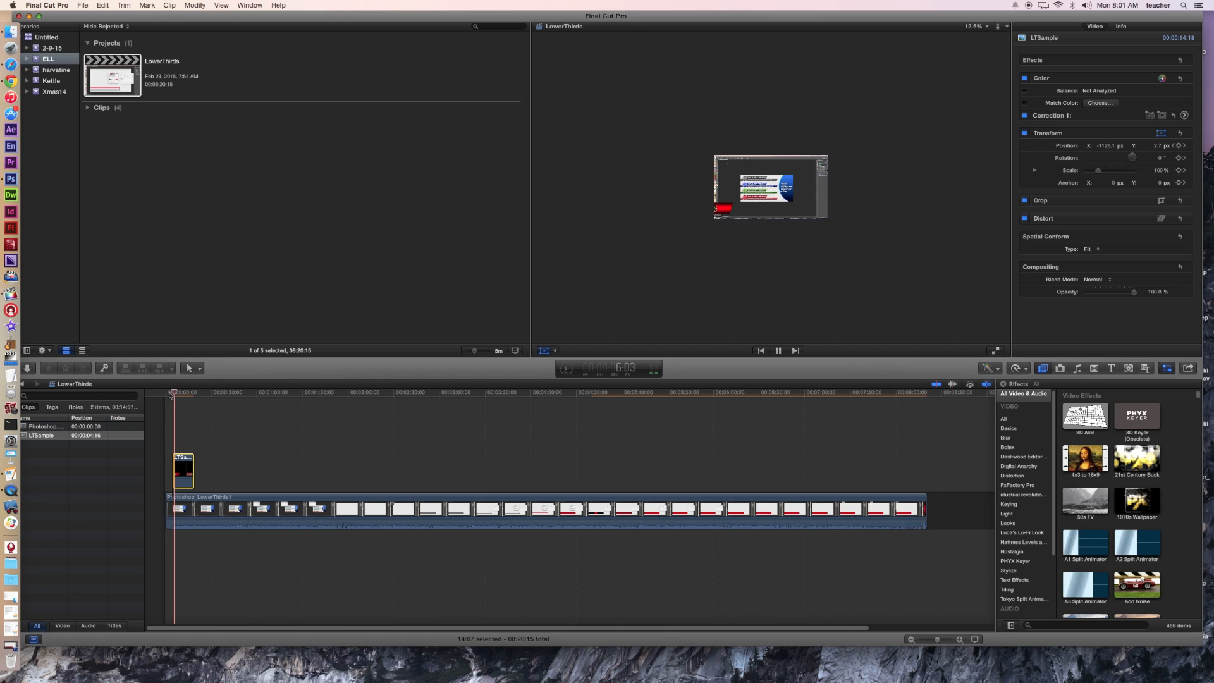
key(space)
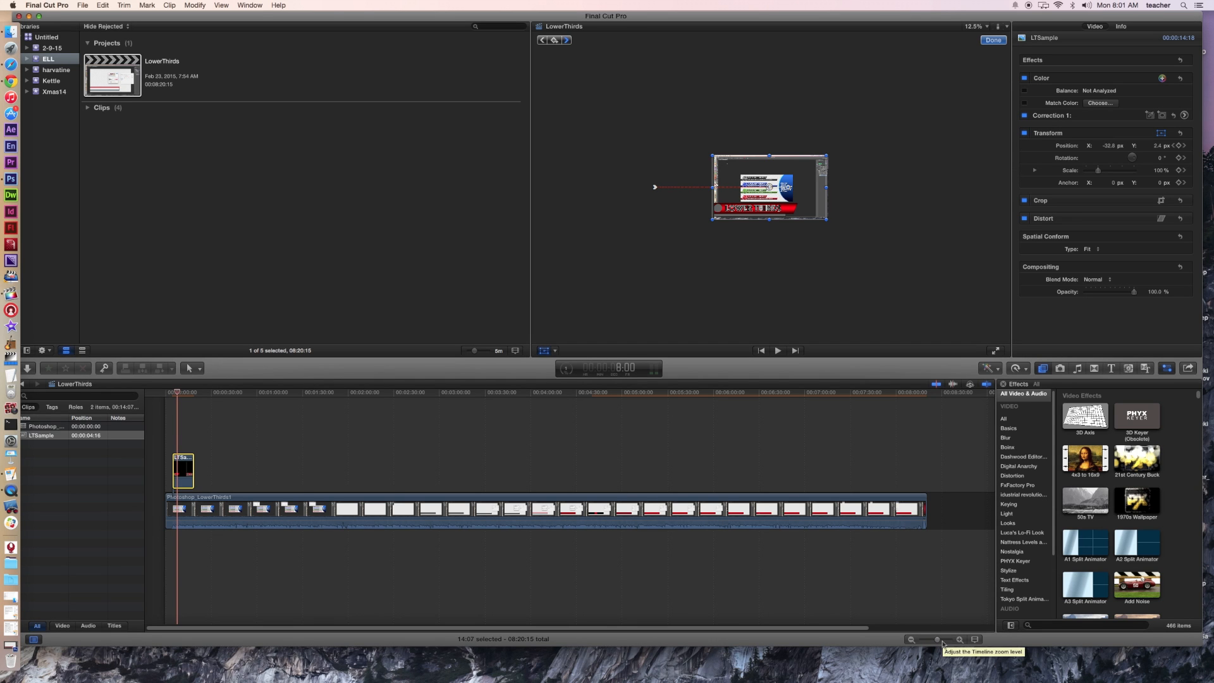
drag(940, 640, 947, 640)
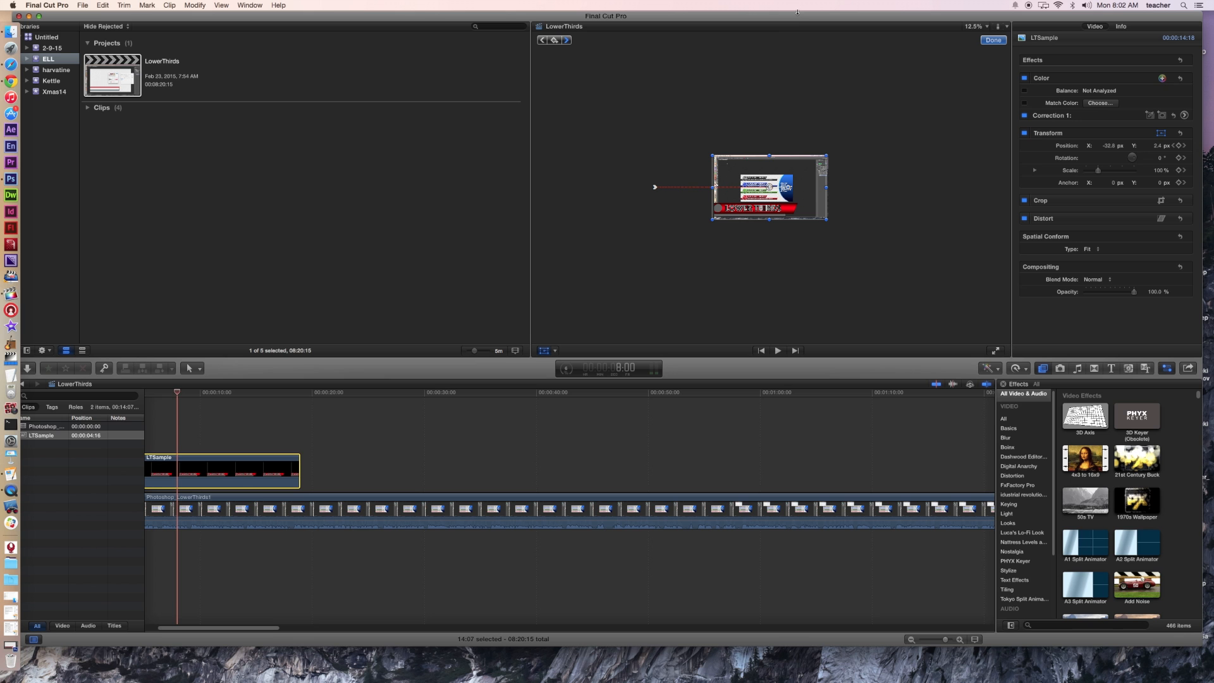
Step: Add the Lower third.png image from the desktop to the timeline above the main clip, starting at 29:20
drag(797, 17, 579, 23)
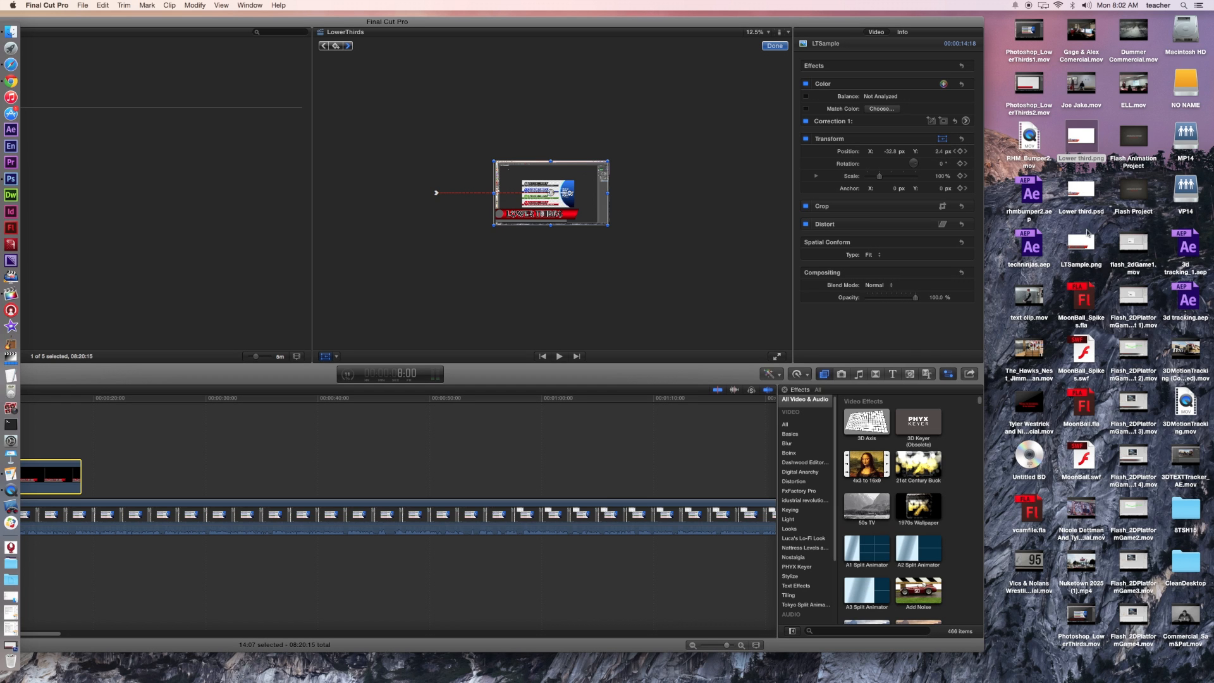
drag(1080, 150, 204, 471)
drag(265, 19, 479, 10)
click(425, 393)
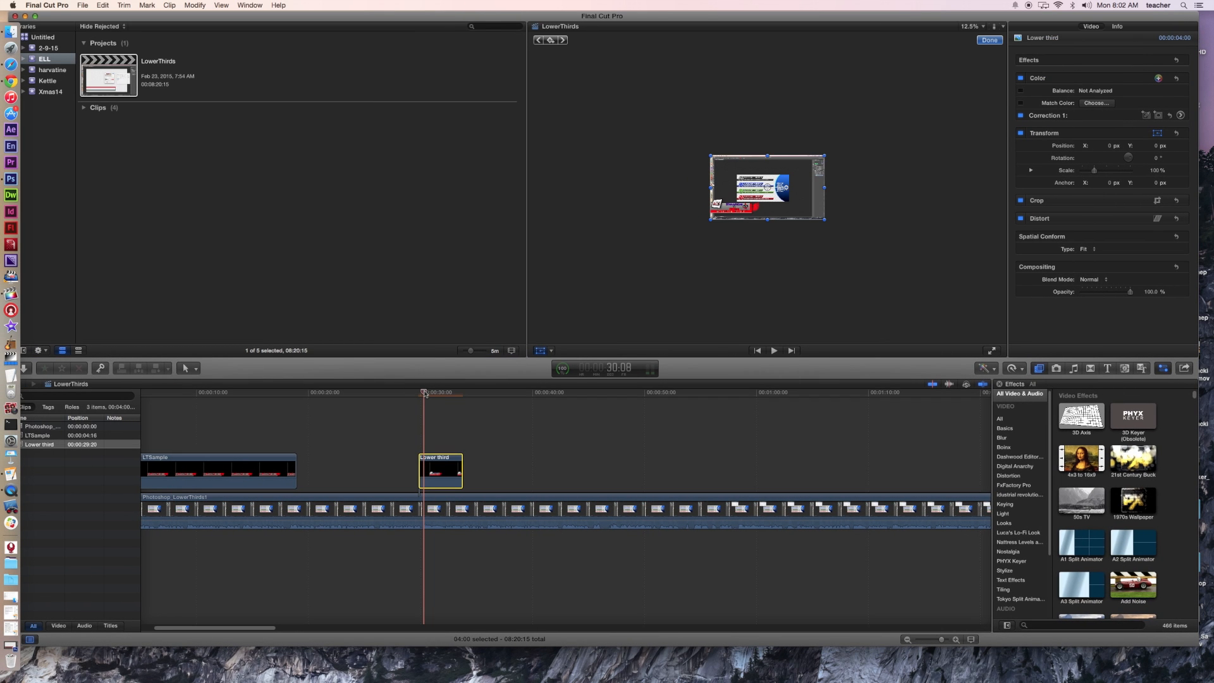
Step: Inspect the Lower third graphic at its clip start, 29:20, with the viewer enlarged to 75% and 50%
click(977, 27)
click(976, 79)
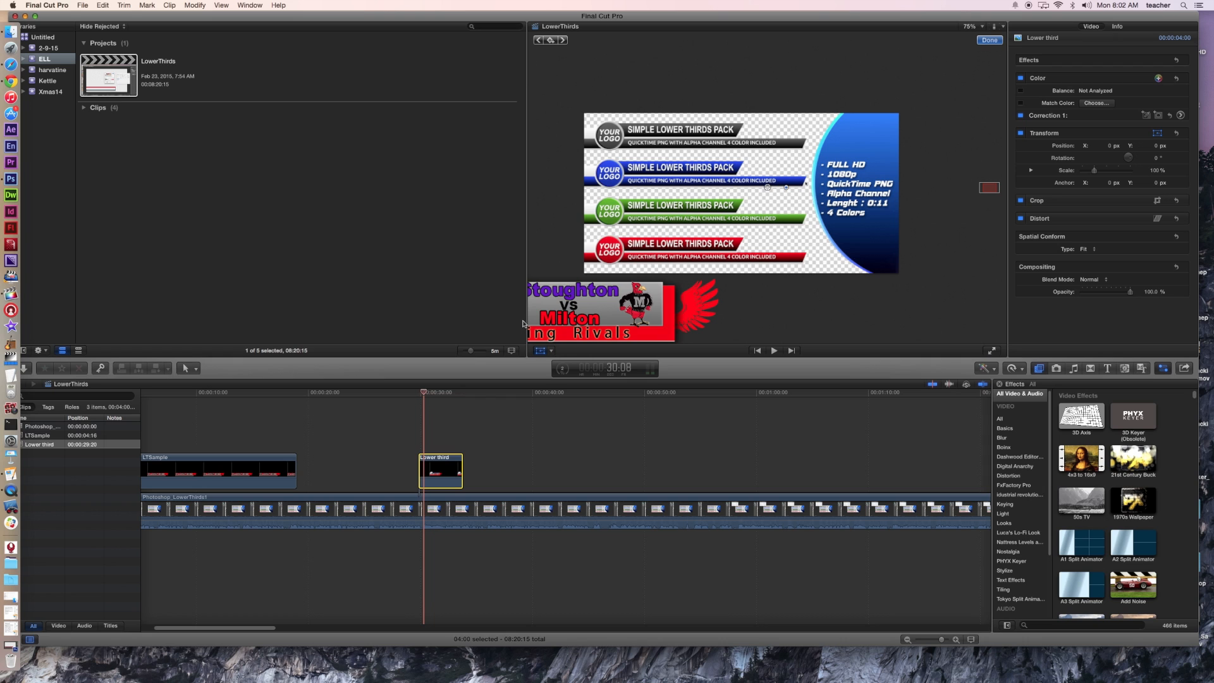
mouse_move(420, 395)
mouse_down()
mouse_move(442, 396)
mouse_move(420, 397)
mouse_up()
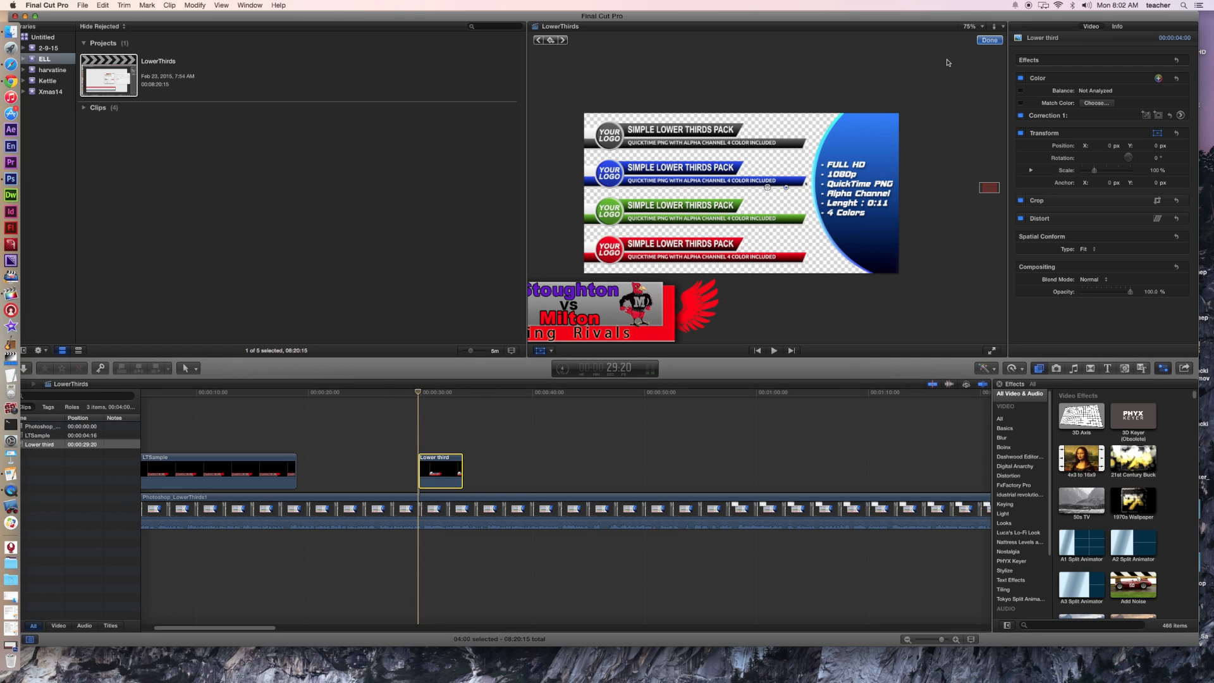
click(983, 28)
click(979, 71)
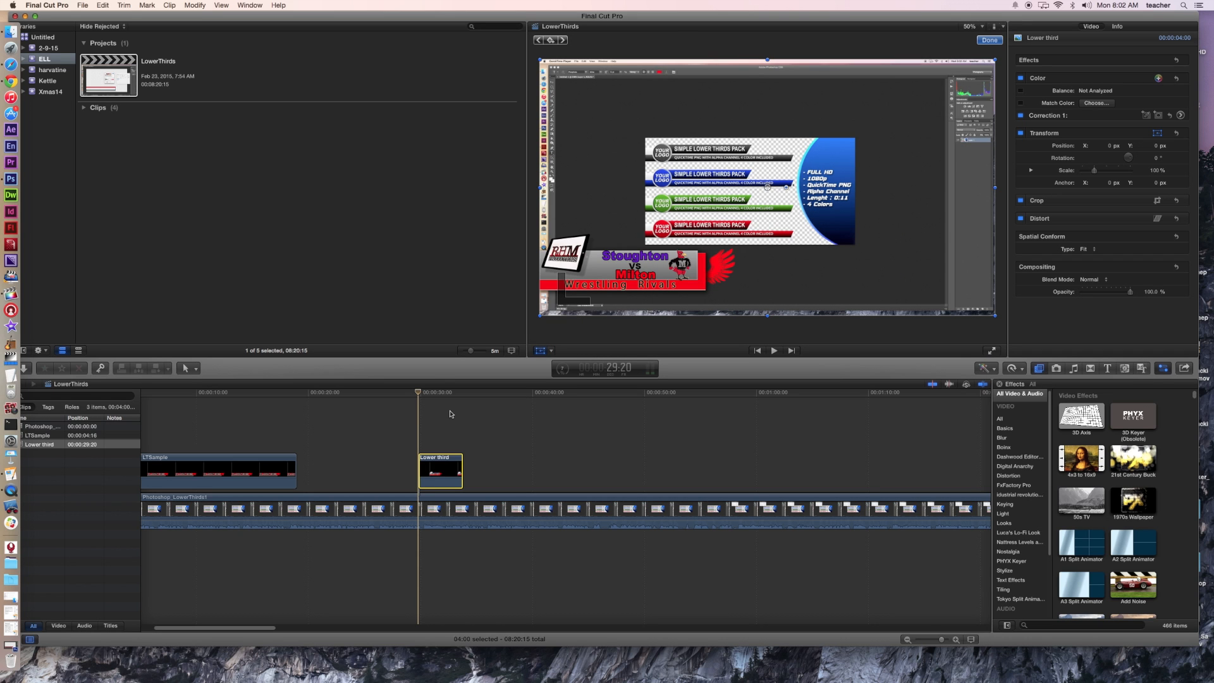
Step: At 29:20, move the Lower third graphic below the frame to about X 1, Y -403 px and add a Position keyframe
mouse_move(418, 393)
mouse_down()
mouse_move(435, 392)
mouse_move(417, 397)
mouse_up()
click(982, 29)
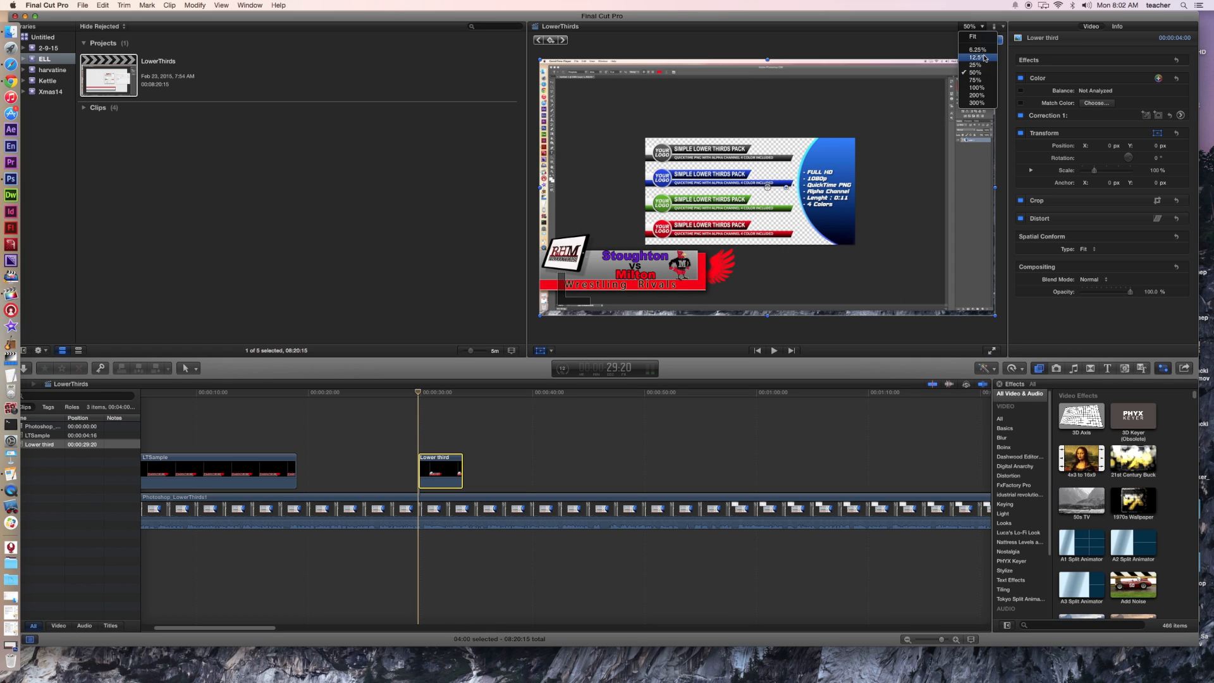
click(984, 58)
click(734, 167)
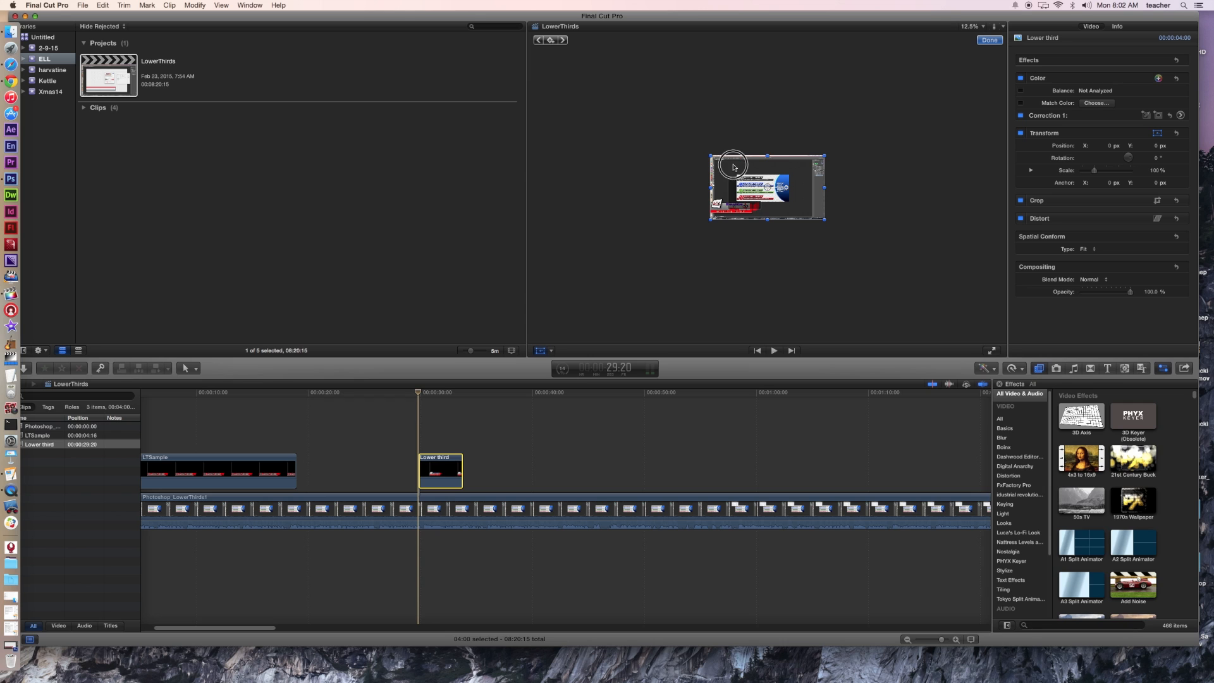
drag(734, 167, 733, 191)
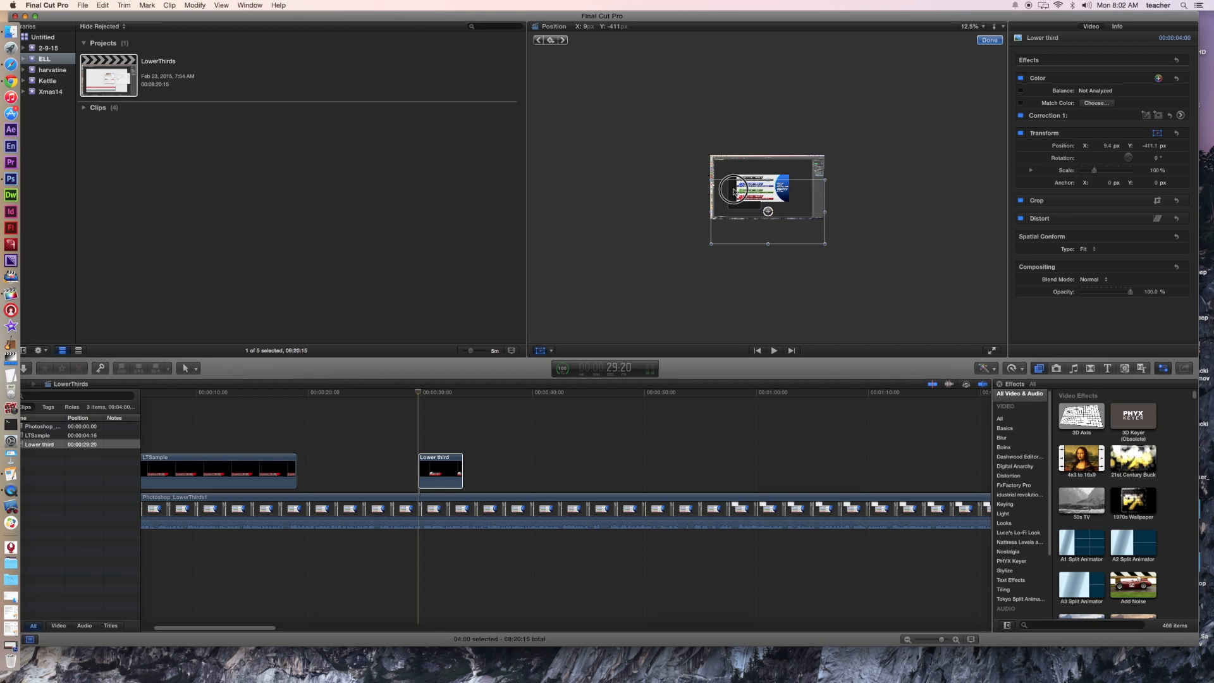
drag(733, 192, 734, 191)
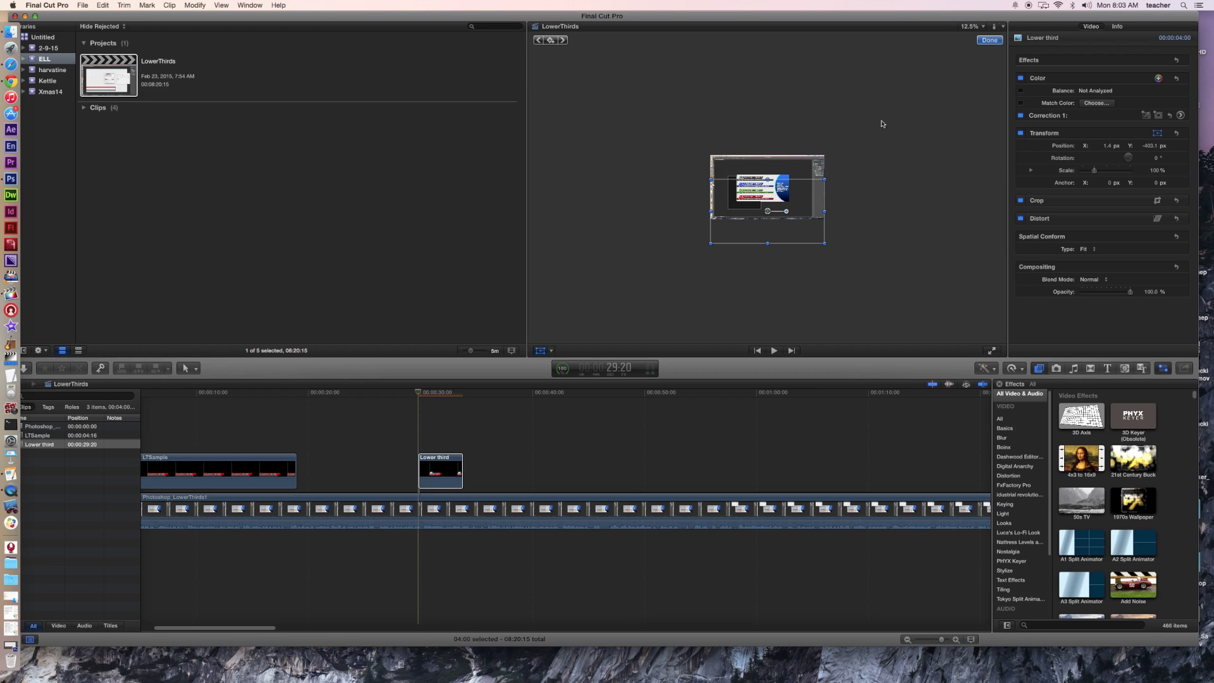
mouse_move(1175, 148)
click(1175, 146)
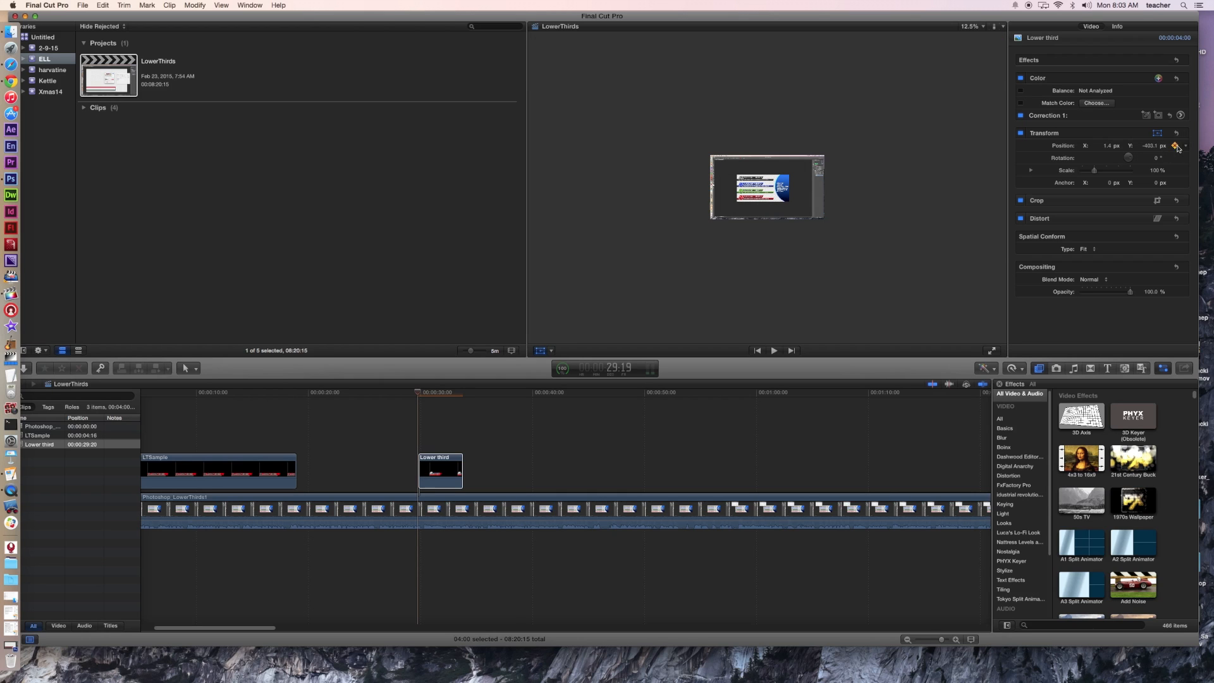
Step: At 30:07, move the Lower third graphic back up into the frame at about X -7, Y -3 px
click(419, 396)
drag(420, 393, 425, 396)
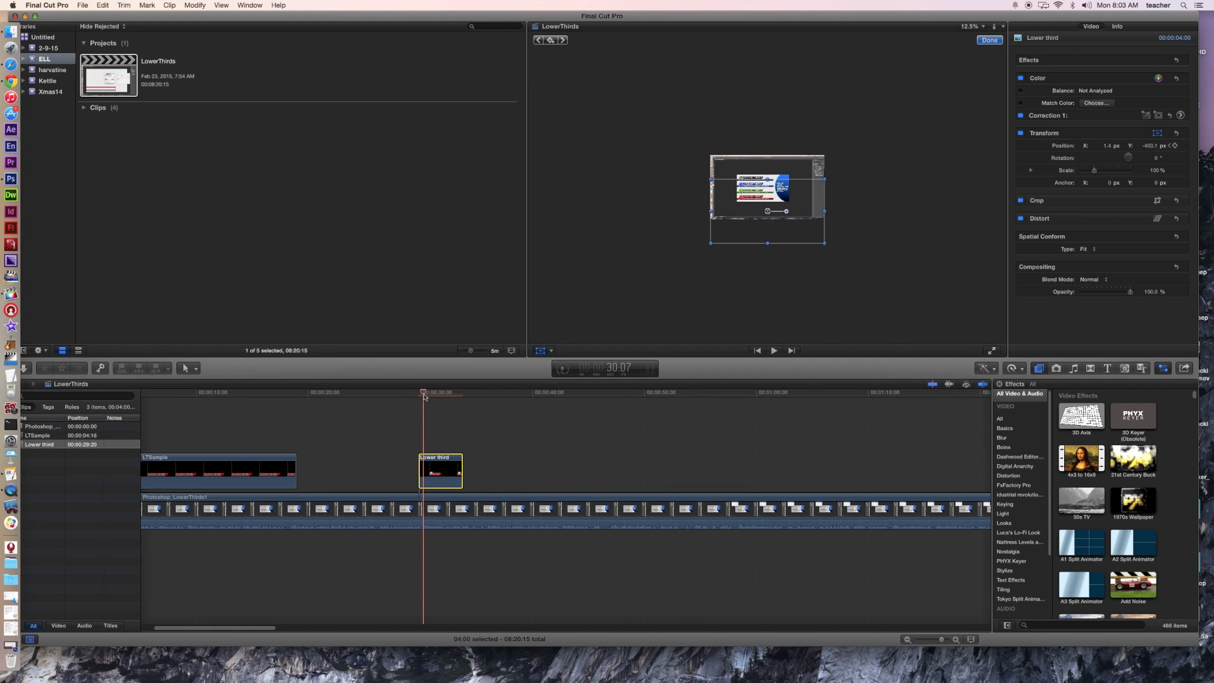
click(741, 235)
drag(741, 234, 740, 211)
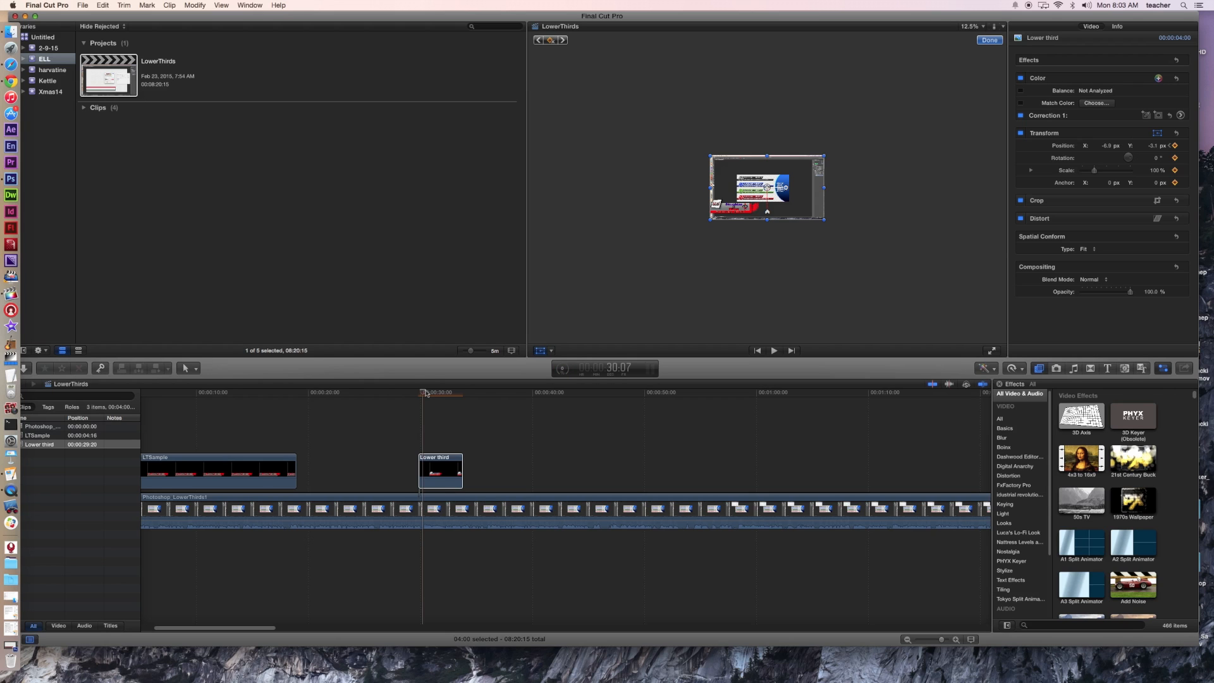
Step: Play the Lower third clip from its start to review the slide-up, with the viewer enlarged to 50% for the replay
drag(425, 394, 416, 394)
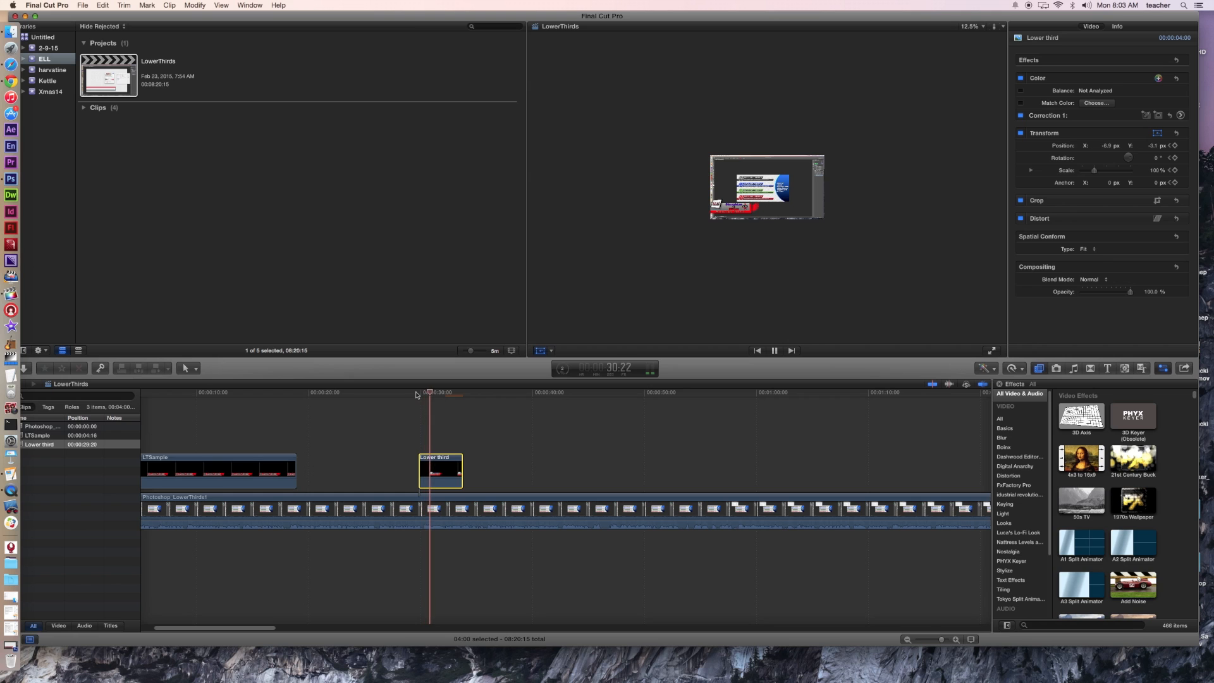
key(space)
click(980, 27)
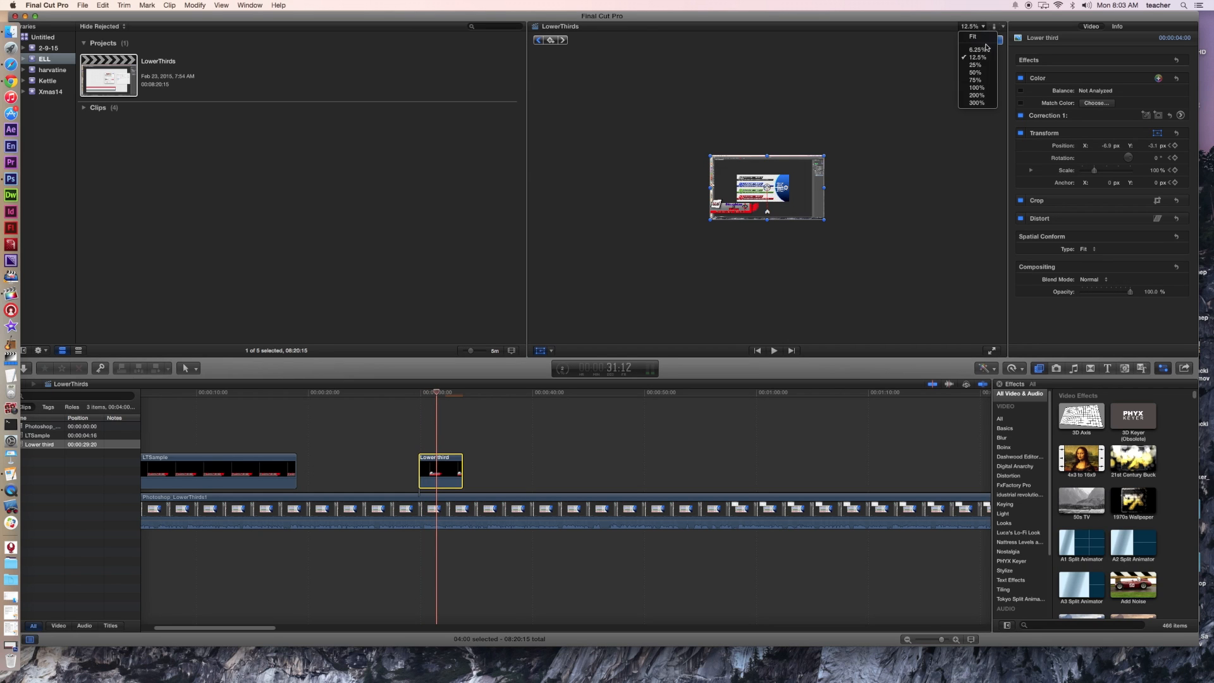
click(976, 72)
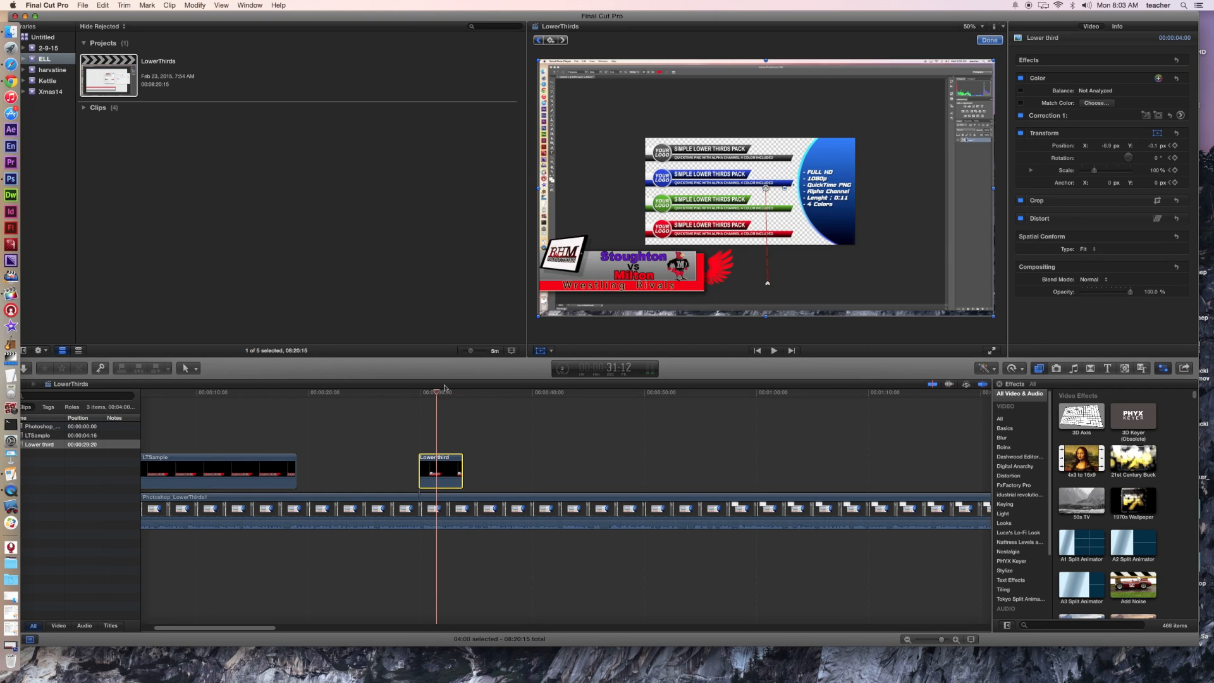
click(420, 393)
key(space)
key(space)
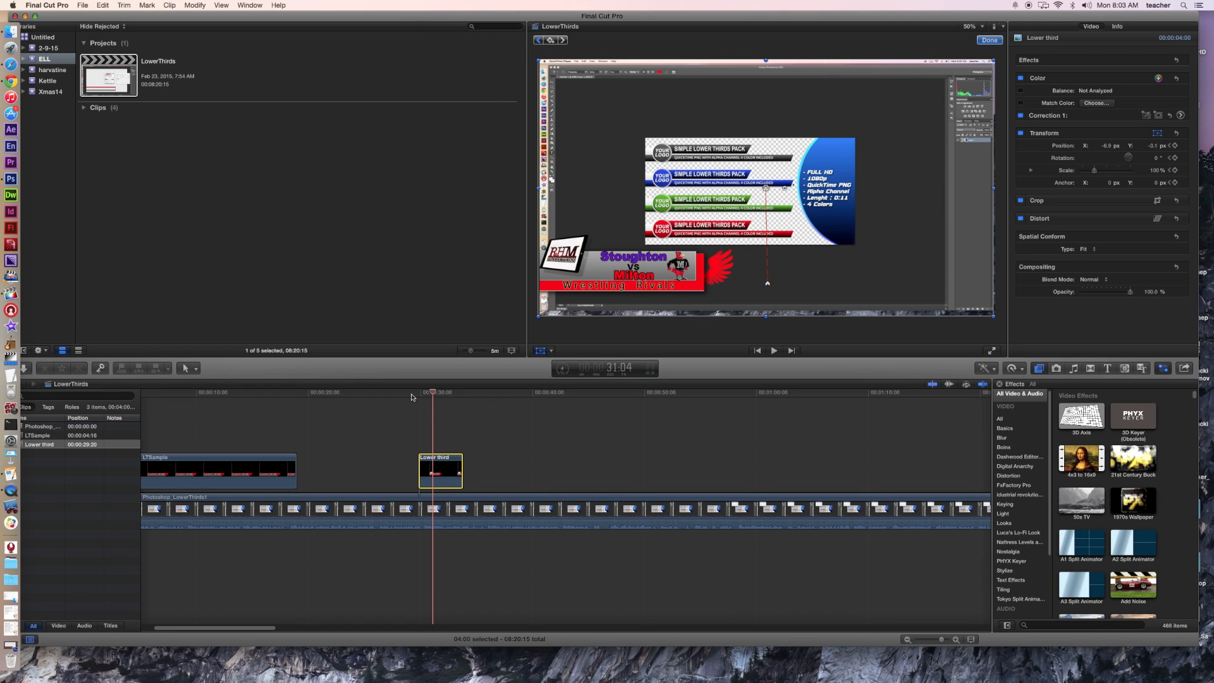
Step: Scrub back and forth through the Lower third clip to check its slide-up and resting position
drag(434, 395, 424, 394)
drag(426, 393, 436, 395)
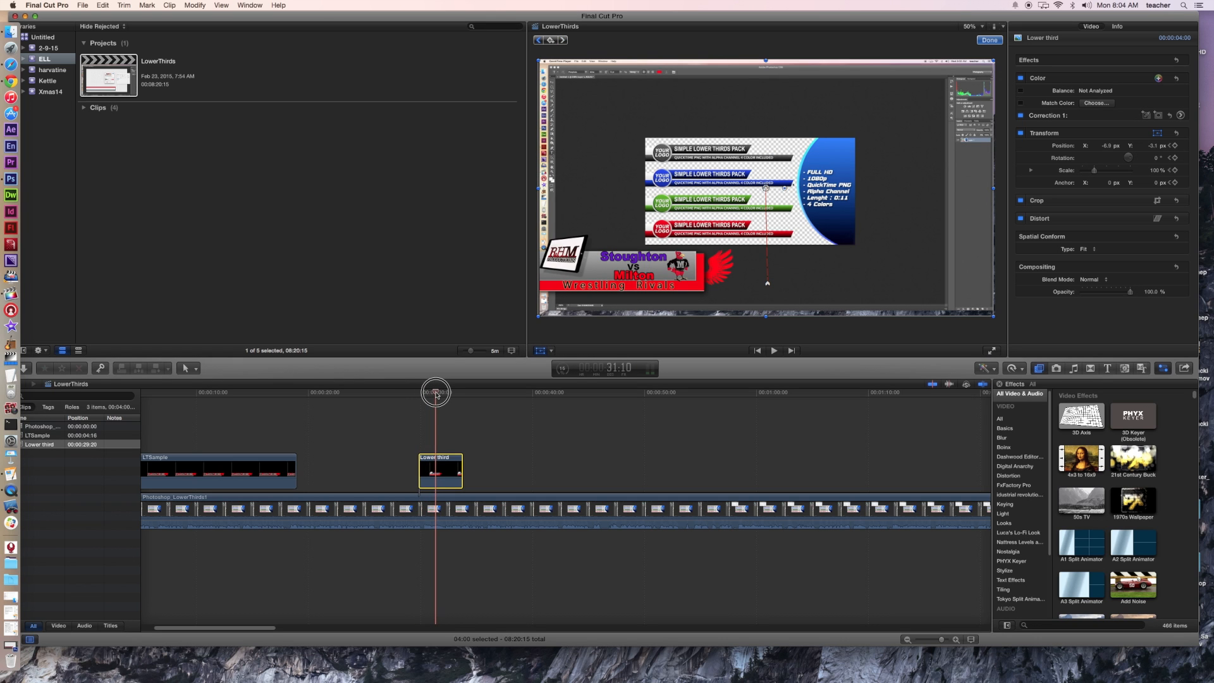
drag(436, 395, 440, 395)
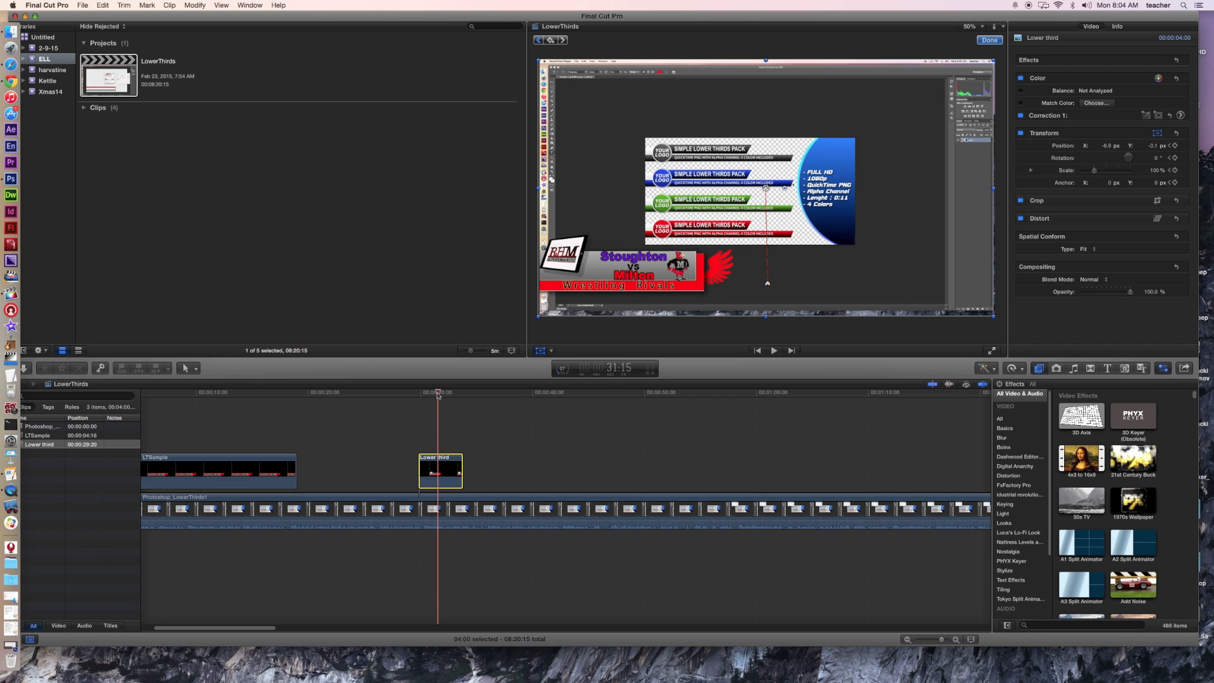
drag(438, 393, 412, 392)
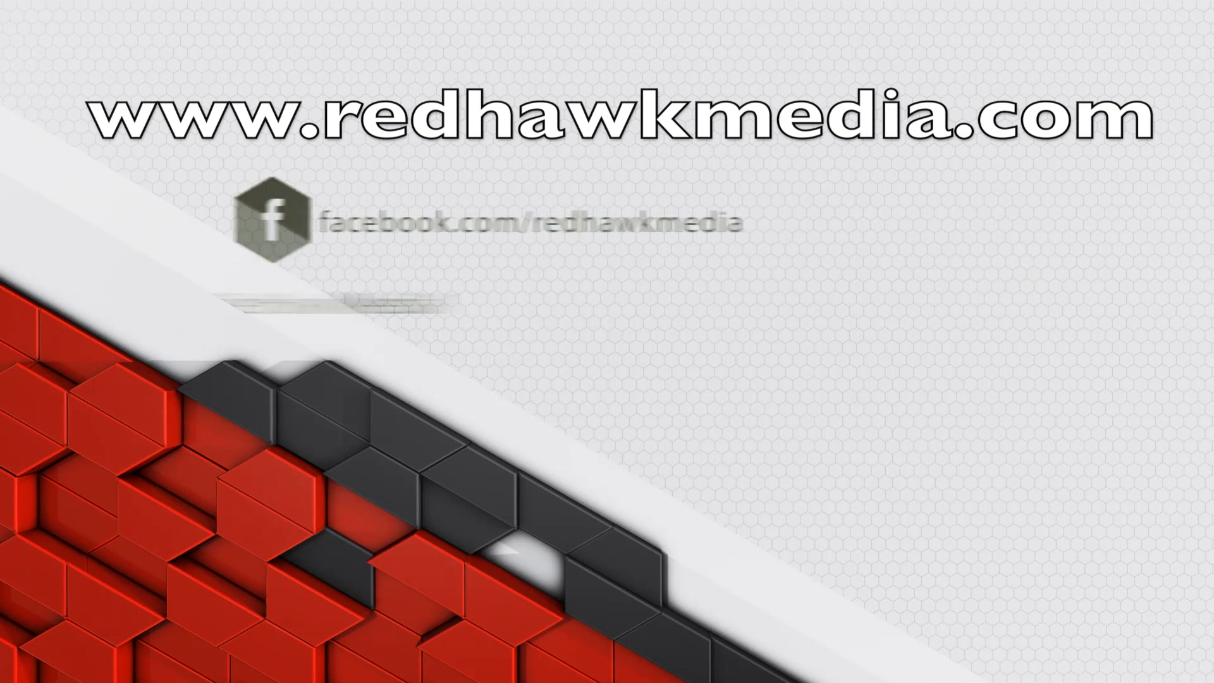